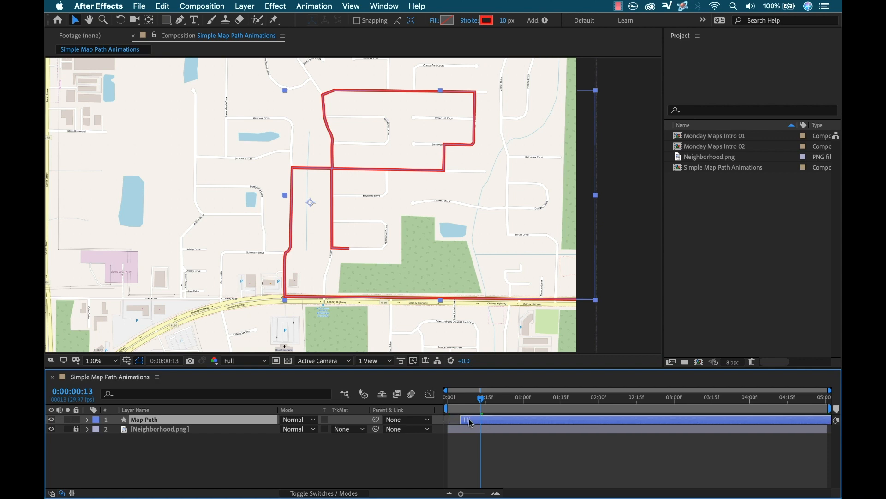
# Expand the Map Path layer's contents down to Shape 1's stroke properties and make the timeline area taller
pyautogui.click(378, 461)
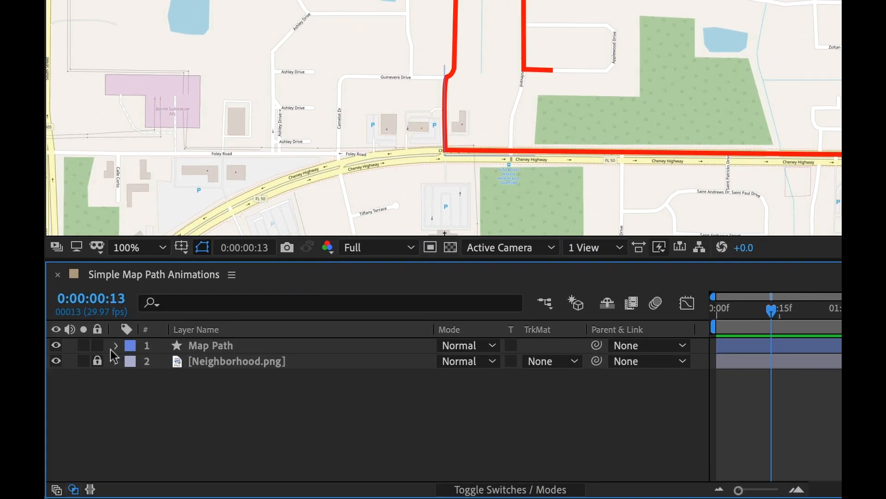
pyautogui.click(117, 346)
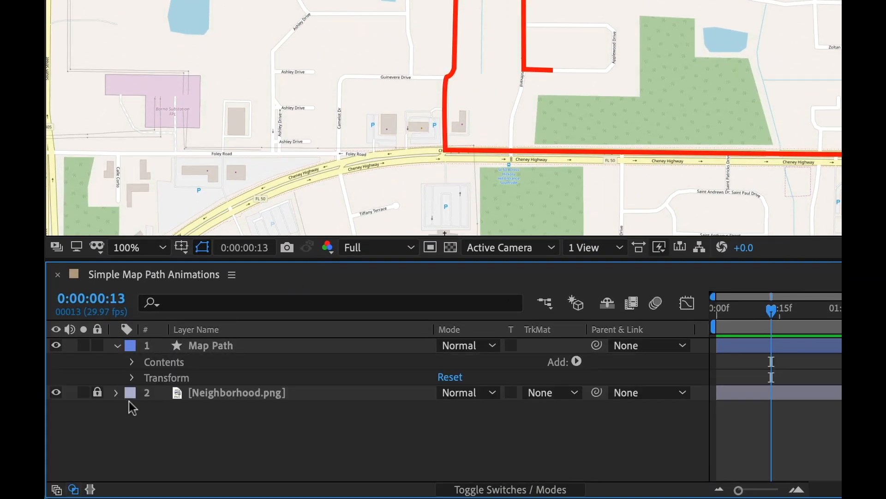
pyautogui.click(133, 362)
pyautogui.click(148, 378)
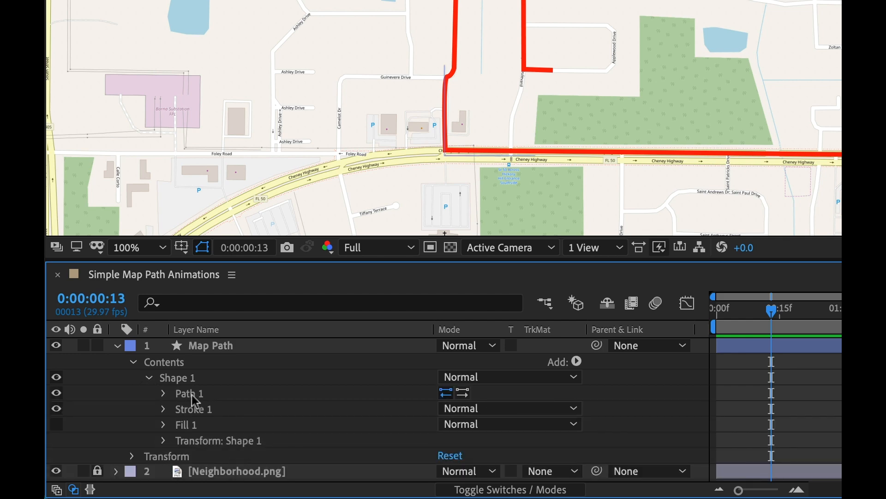
pyautogui.click(186, 395)
pyautogui.click(165, 394)
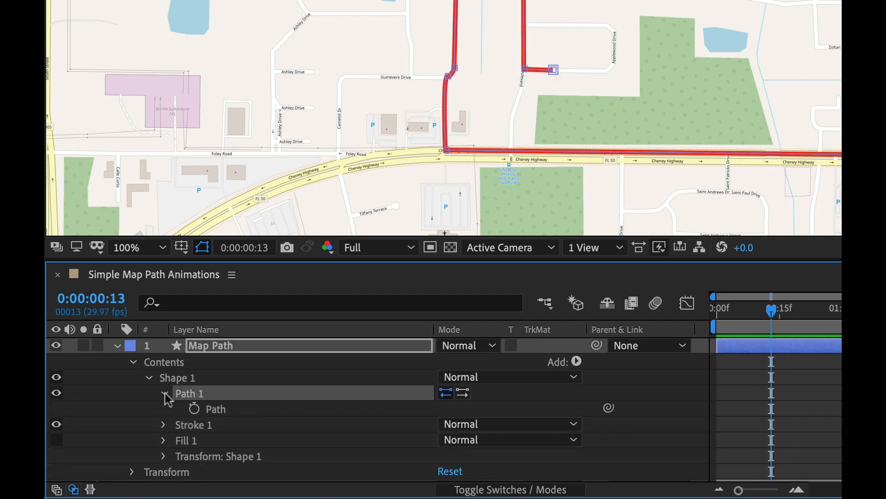
pyautogui.click(221, 410)
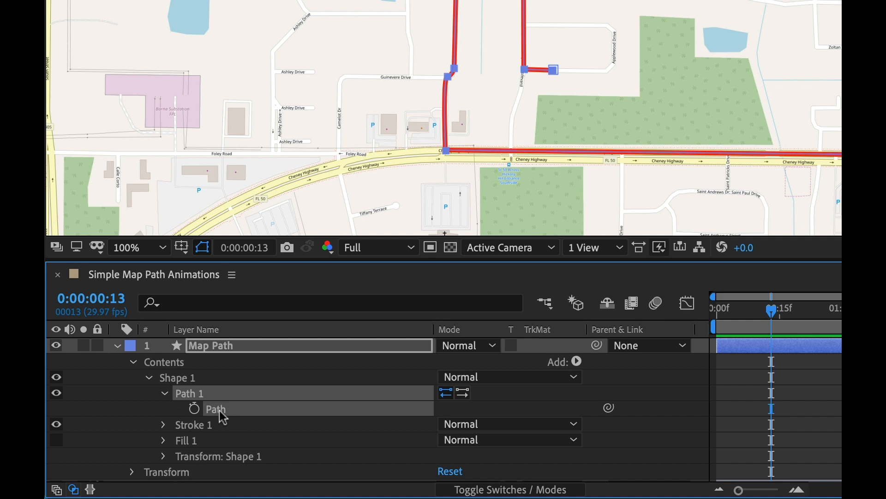
pyautogui.click(164, 394)
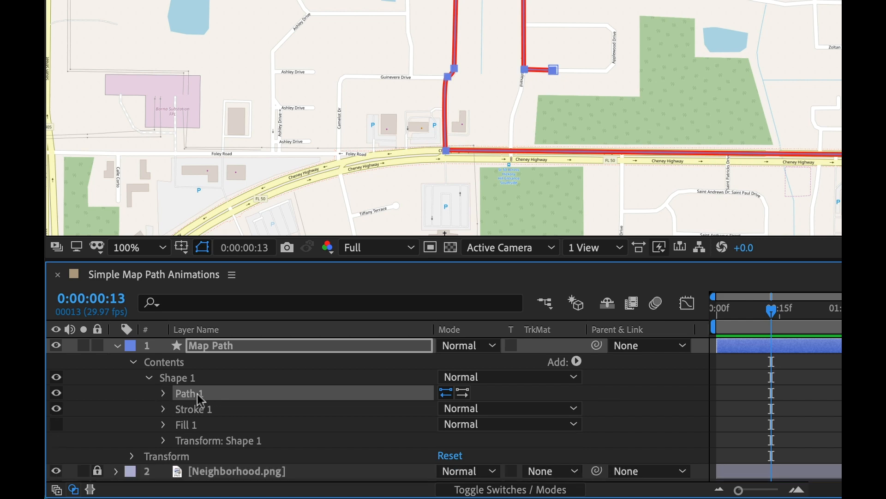
pyautogui.click(164, 409)
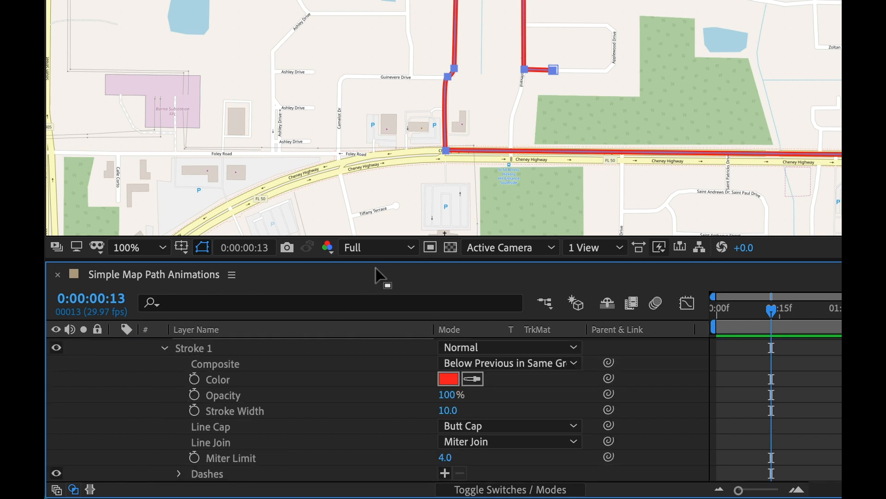
pyautogui.moveTo(379, 259); pyautogui.dragTo(387, 213)
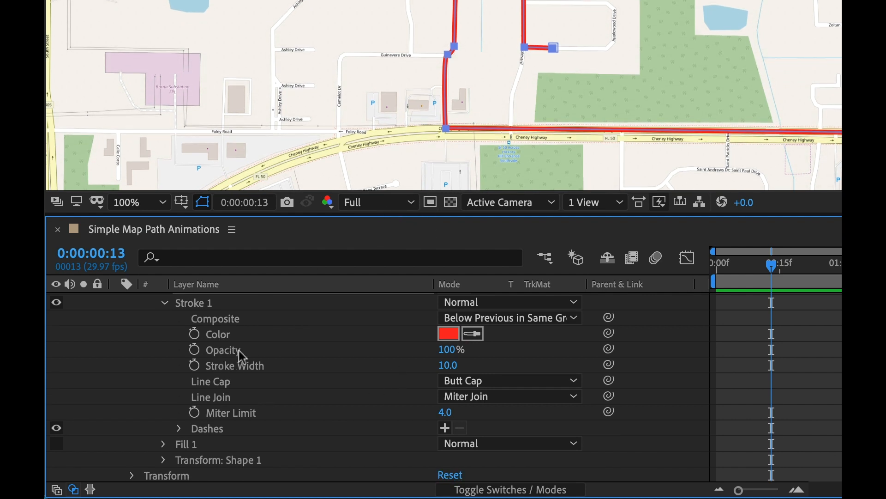
# Increase the Map Path stroke width to 67 and examine the route's end and corners up close
pyautogui.moveTo(474, 374); pyautogui.dragTo(569, 353)
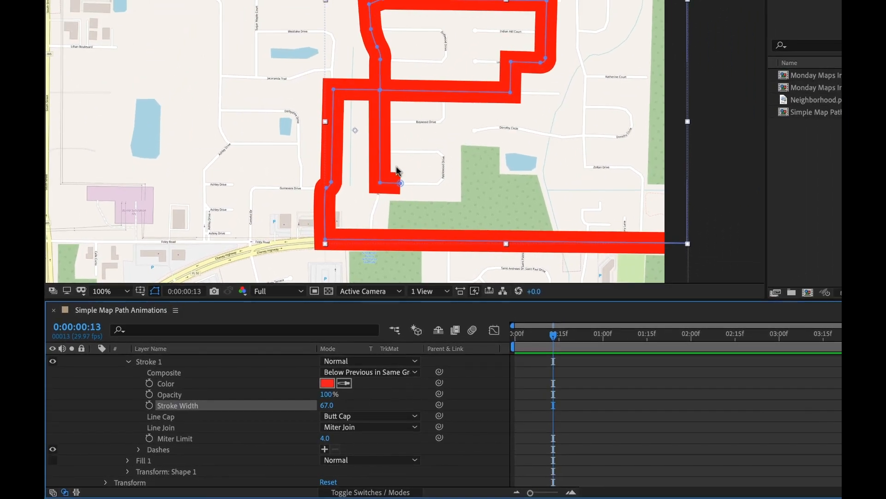
pyautogui.scroll(1, 396, 172)
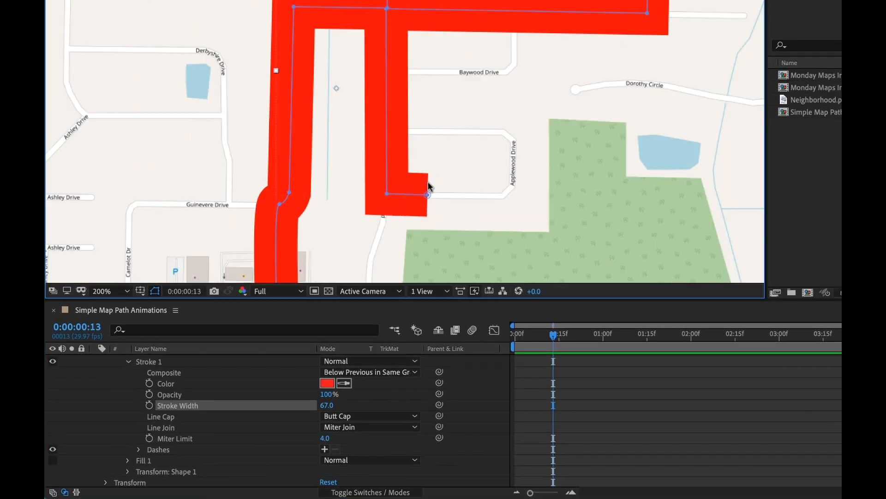
pyautogui.moveTo(668, 86); pyautogui.dragTo(572, 175)
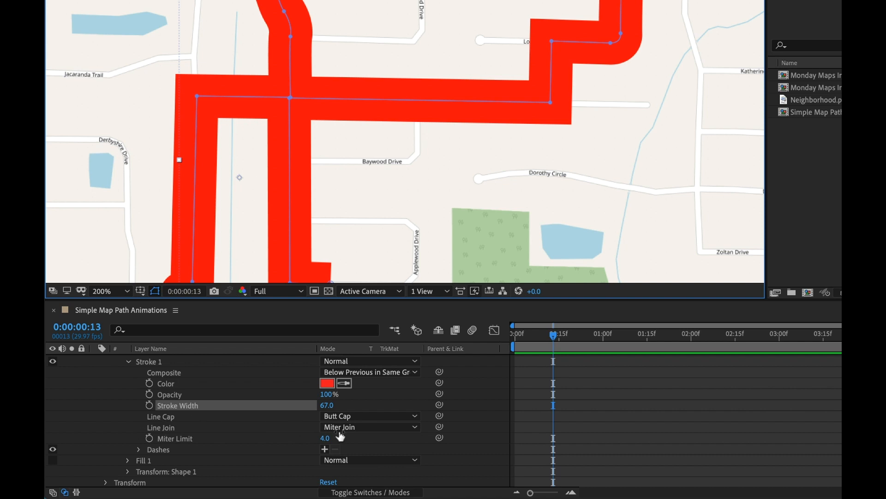
# Set the Map Path stroke's line cap to Round Cap and its line join to Round Join
pyautogui.click(360, 418)
pyautogui.click(357, 439)
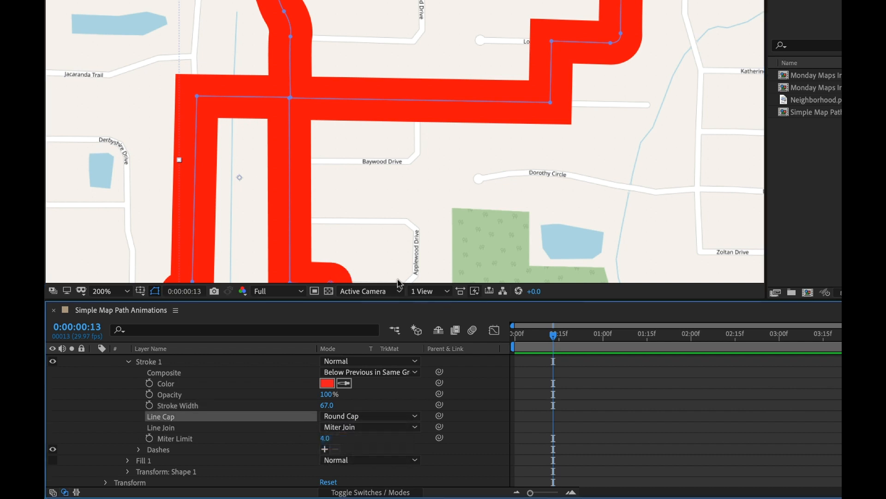
pyautogui.moveTo(383, 265); pyautogui.dragTo(410, 190)
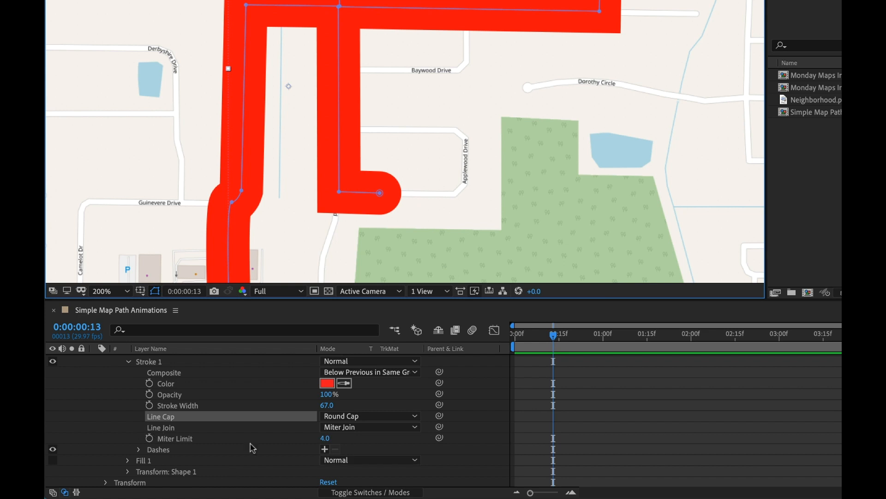
pyautogui.click(365, 427)
pyautogui.click(356, 452)
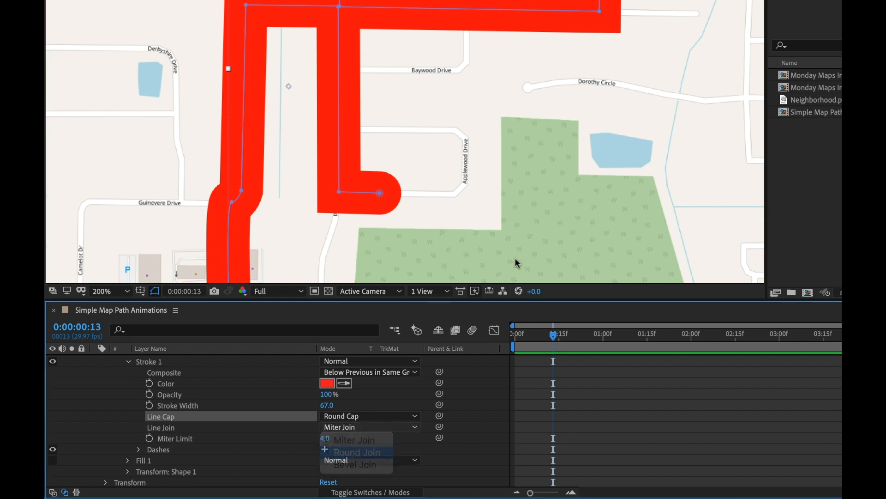
pyautogui.moveTo(585, 76); pyautogui.dragTo(558, 158)
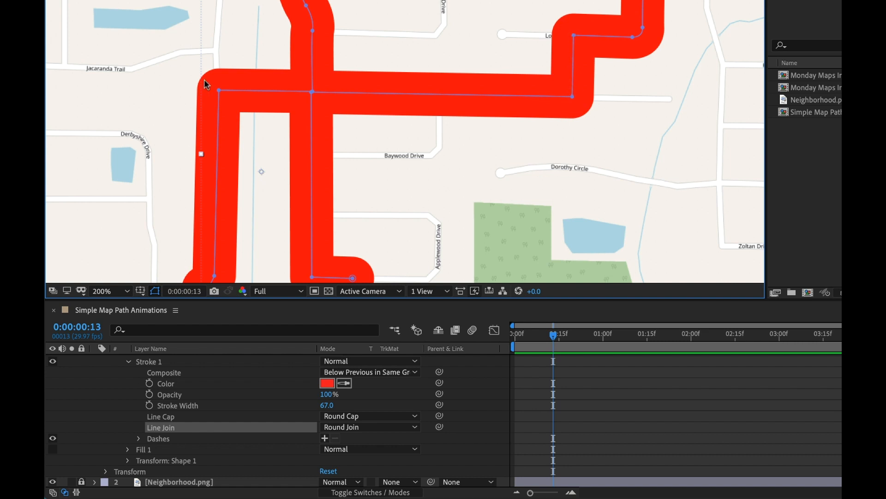
# Set the Map Path stroke width to 15
pyautogui.press(',')
pyautogui.moveTo(327, 405); pyautogui.dragTo(301, 411)
pyautogui.click(329, 404)
pyautogui.write('15')
pyautogui.press('Return')
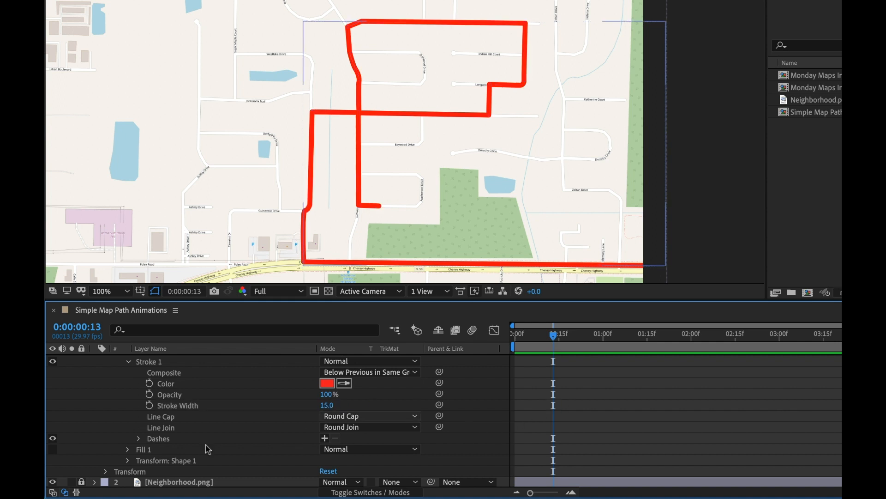
# Add a dash and a gap to the Map Path stroke and set the gap to 37
pyautogui.click(139, 438)
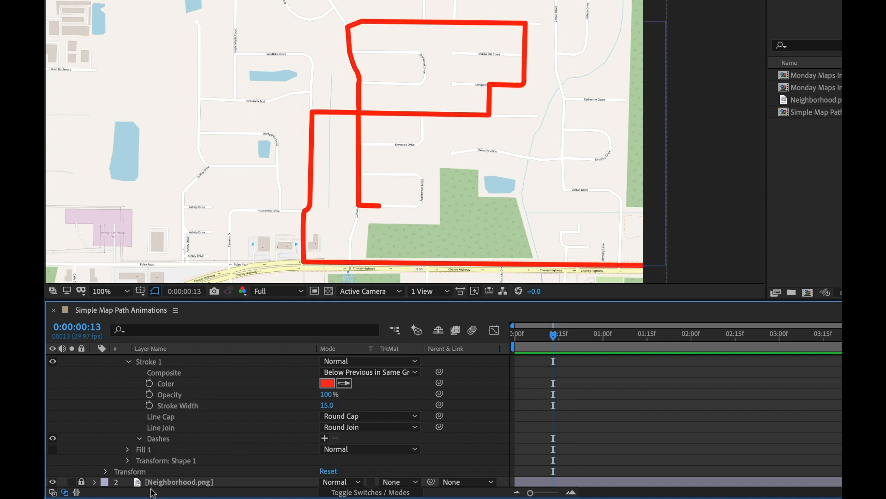
pyautogui.click(325, 438)
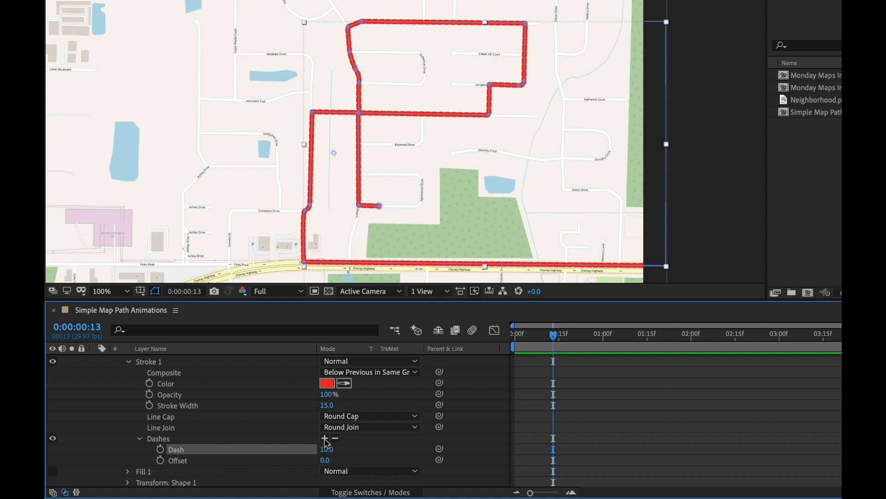
pyautogui.click(325, 438)
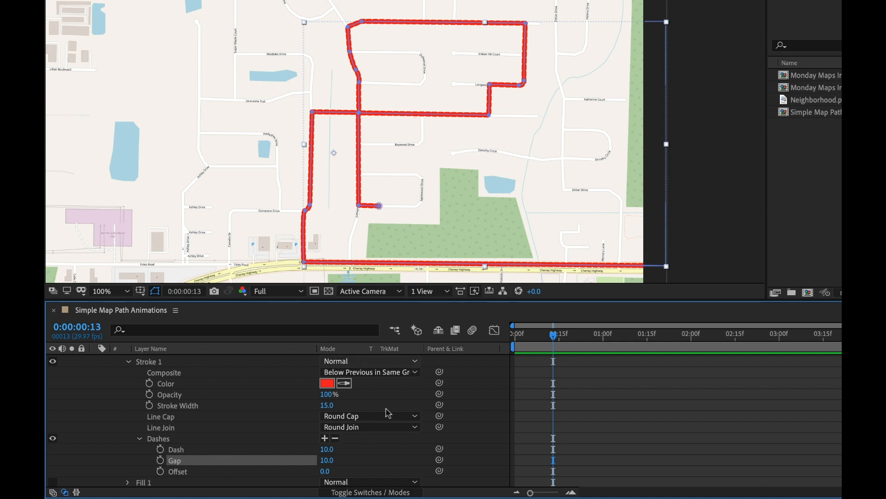
pyautogui.moveTo(327, 460); pyautogui.dragTo(344, 460)
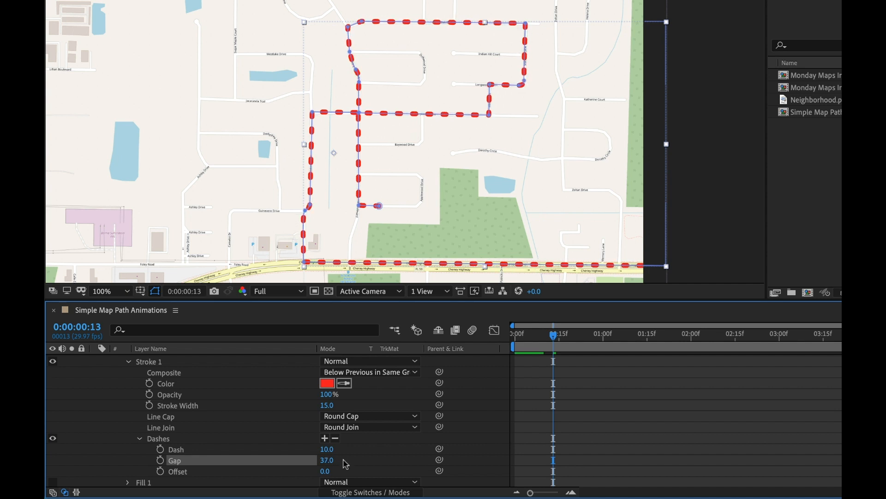
pyautogui.click(583, 395)
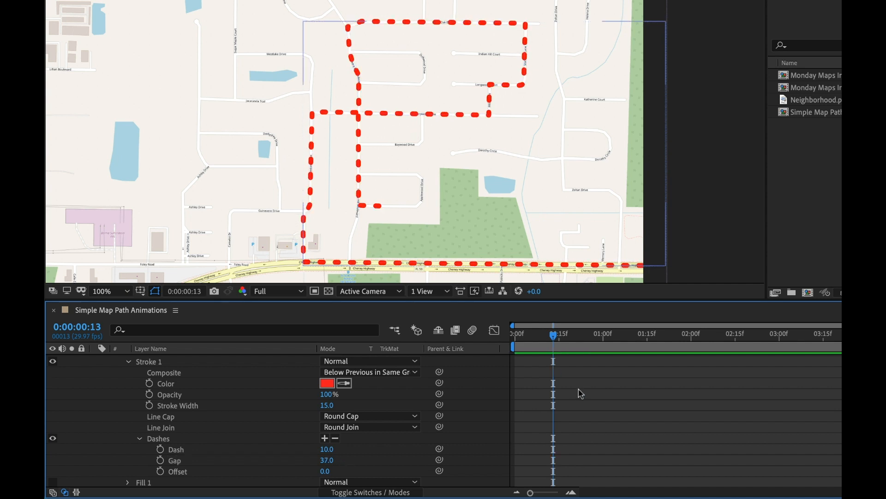
# Try a different dash length and undo it, and shift the dash Offset to -144
pyautogui.moveTo(327, 448); pyautogui.dragTo(343, 450)
pyautogui.hotkey('ctrl', 'z')
pyautogui.press('End')
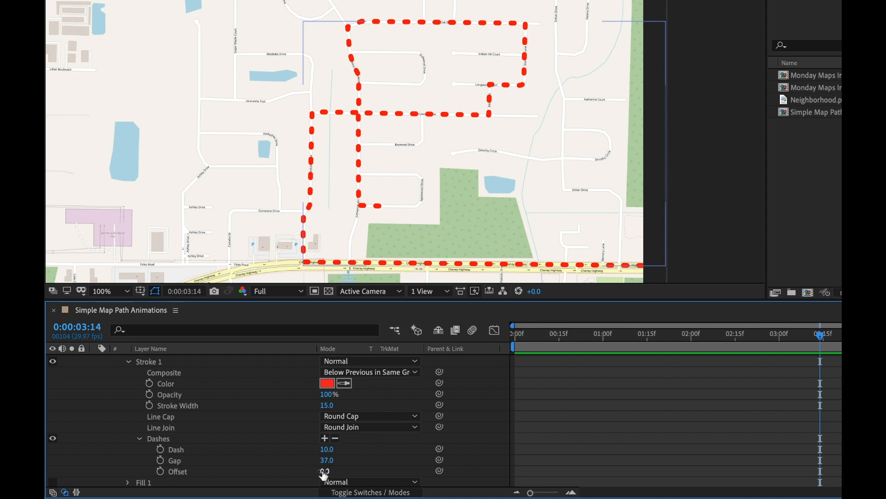
pyautogui.moveTo(325, 472); pyautogui.dragTo(243, 483)
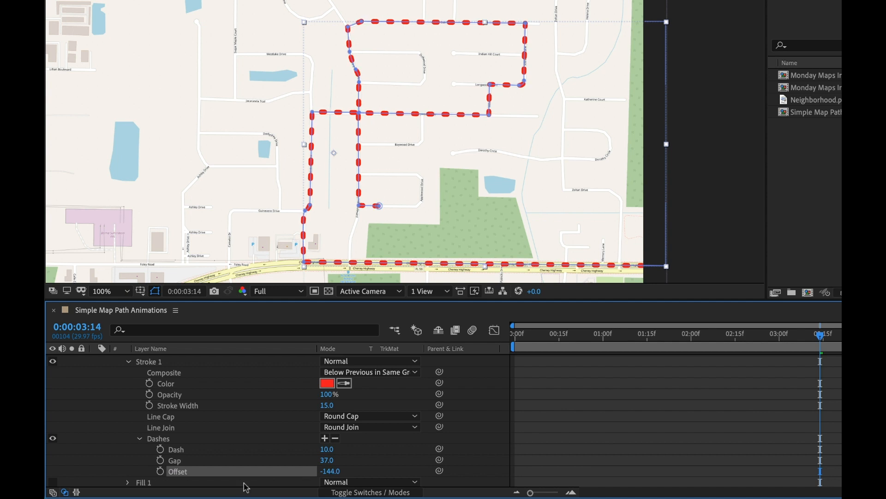
pyautogui.click(555, 429)
# Reverse the direction of Path 1 in the Map Path layer's Shape 1
pyautogui.scroll(1, 574, 428)
pyautogui.scroll(2, 573, 426)
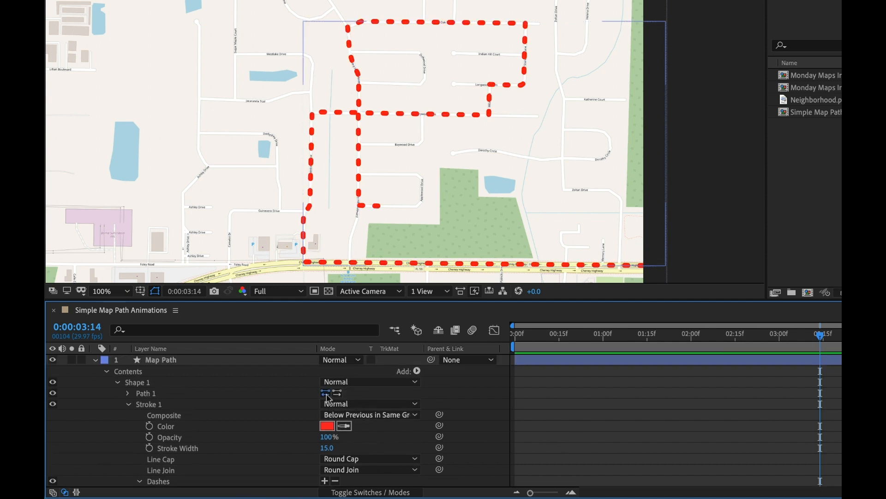
pyautogui.click(338, 393)
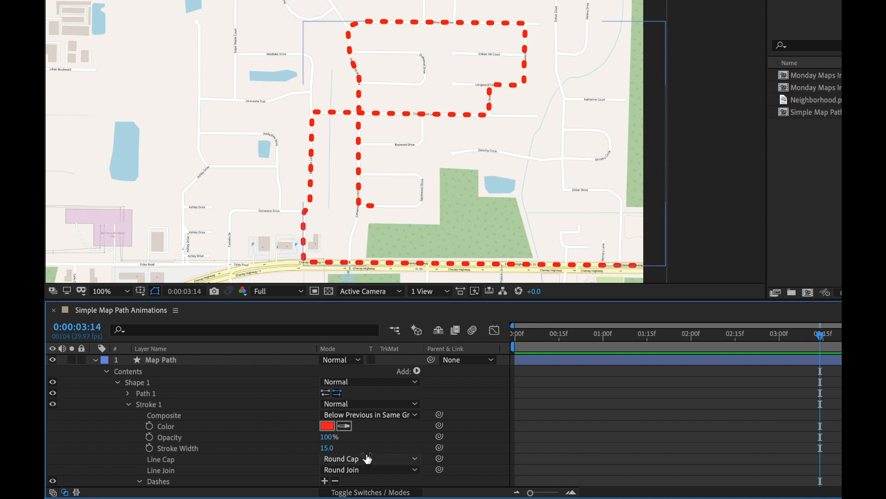
pyautogui.scroll(-7, 577, 421)
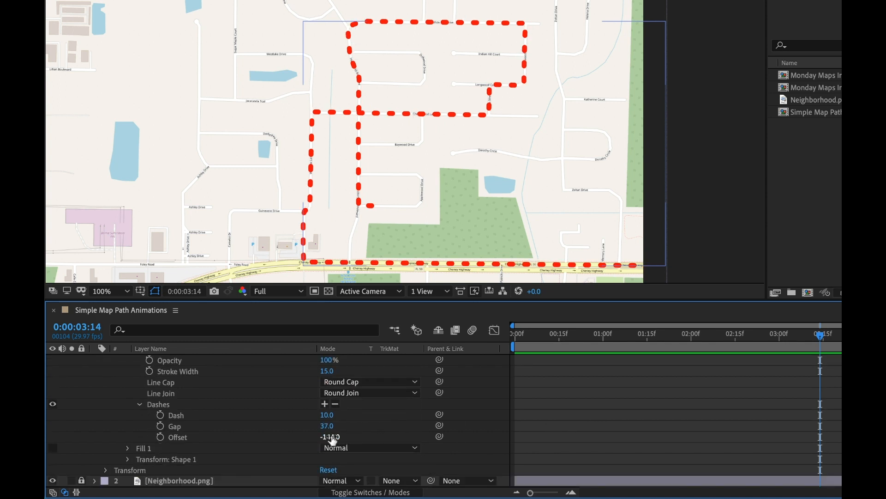
# Test the dash Offset at 106 and reset it to 0
pyautogui.click(369, 436)
pyautogui.moveTo(372, 436); pyautogui.dragTo(486, 434)
pyautogui.click(328, 436)
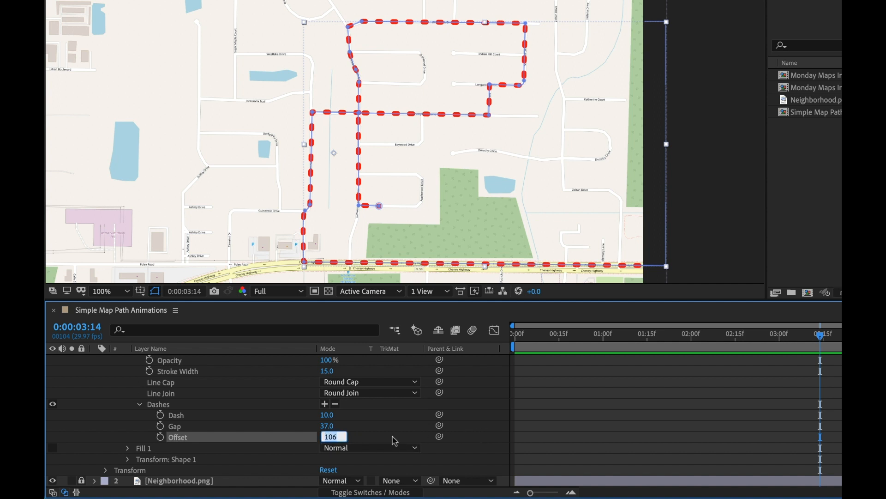
pyautogui.write('0')
pyautogui.press('Return')
# Keyframe the dash Offset at 0 on the first frame and at 500 at the end of the composition
pyautogui.click(160, 437)
pyautogui.moveTo(820, 437); pyautogui.dragTo(522, 448)
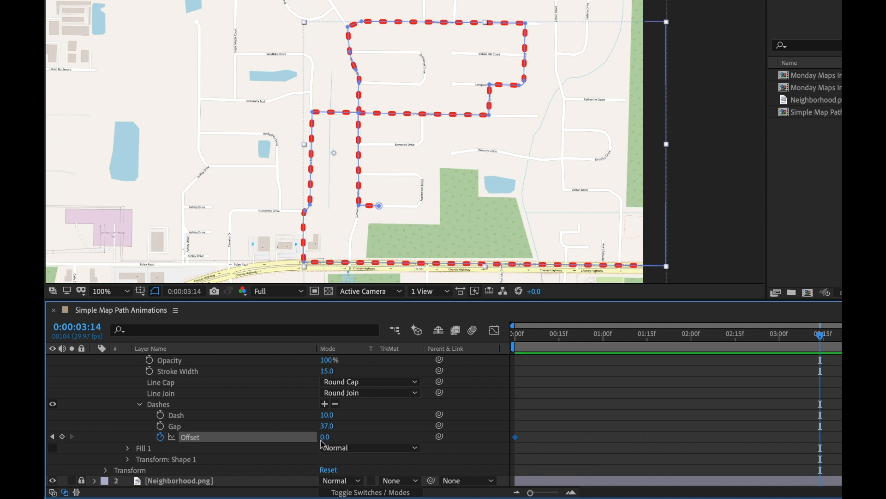
pyautogui.click(322, 439)
pyautogui.write('500')
pyautogui.press('Return')
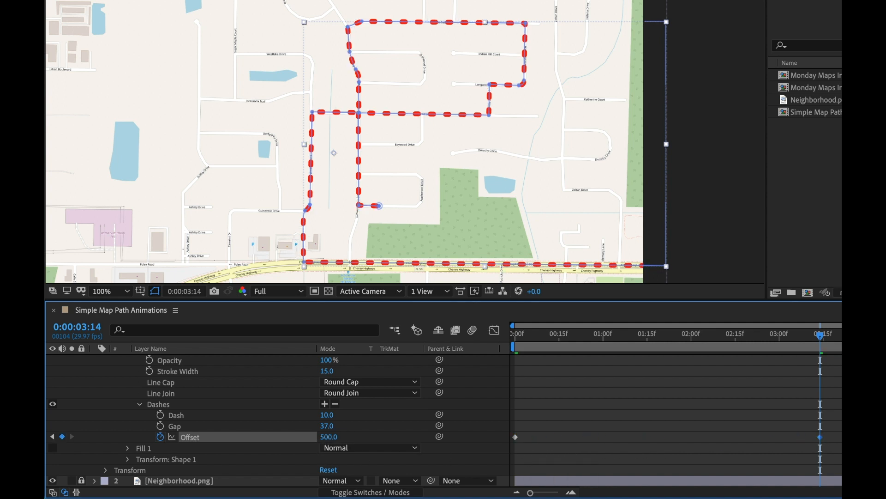
pyautogui.moveTo(820, 437); pyautogui.dragTo(885, 440)
# Play the dashed route animation from the first frame to check the dash movement, and return to the start
pyautogui.press('Home')
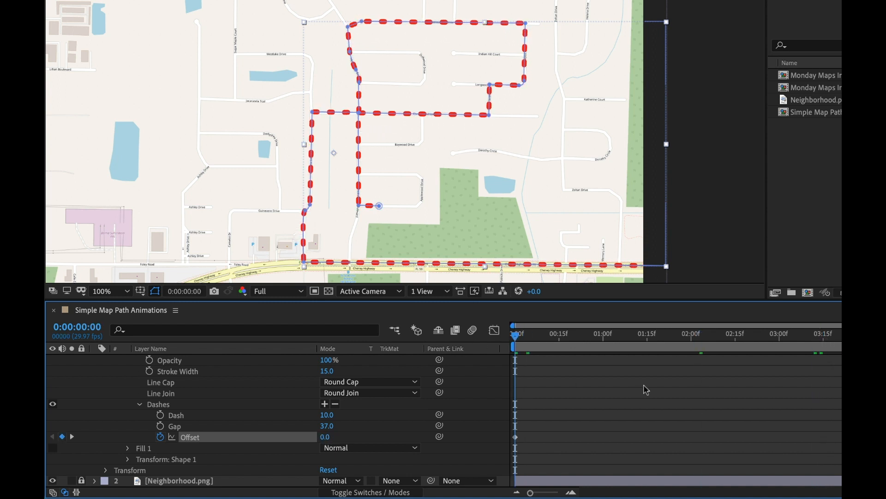
pyautogui.click(645, 386)
pyautogui.press('space')
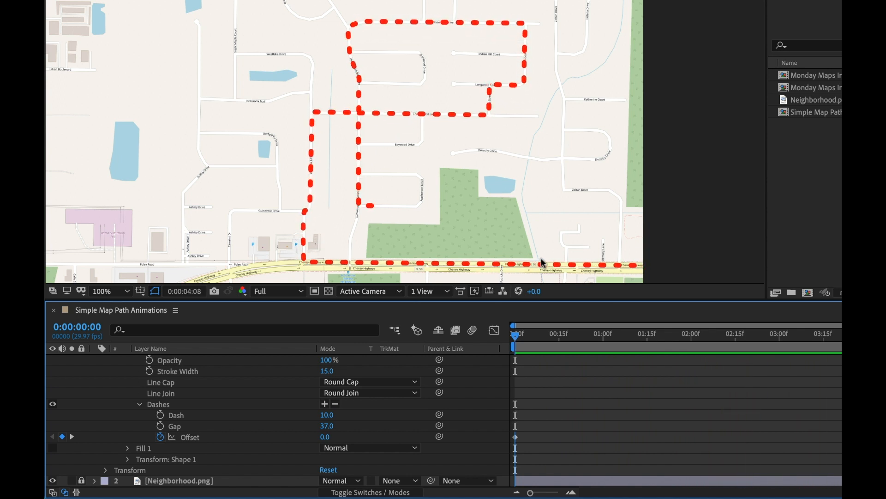
pyautogui.press('space')
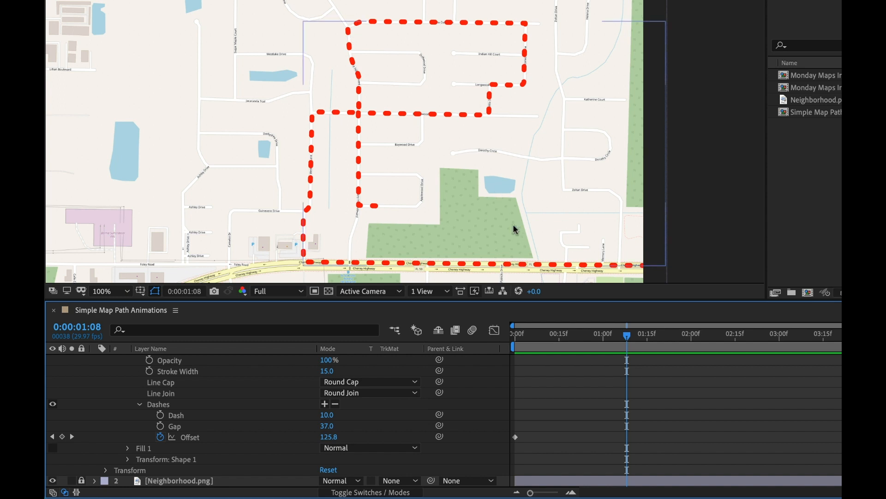
pyautogui.press('Home')
# Collapse and duplicate the Map Path layer, and hide the original
pyautogui.scroll(3, 646, 424)
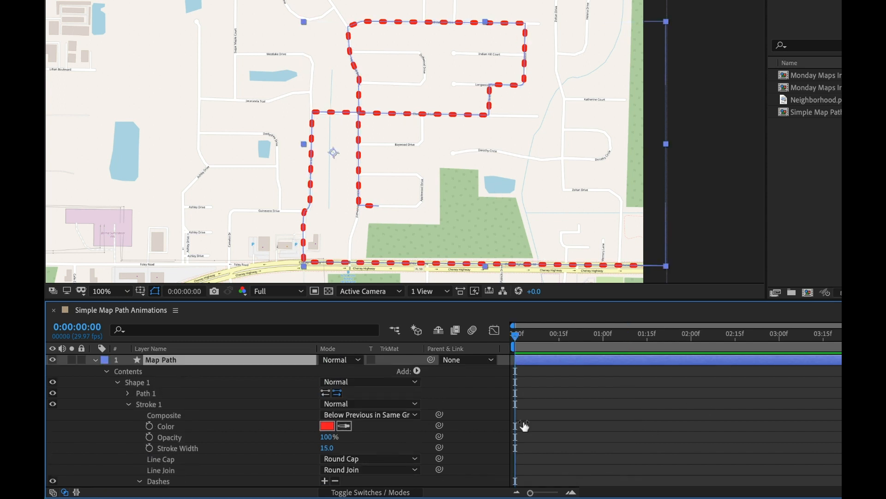
pyautogui.click(94, 360)
pyautogui.hotkey('ctrl', 'd')
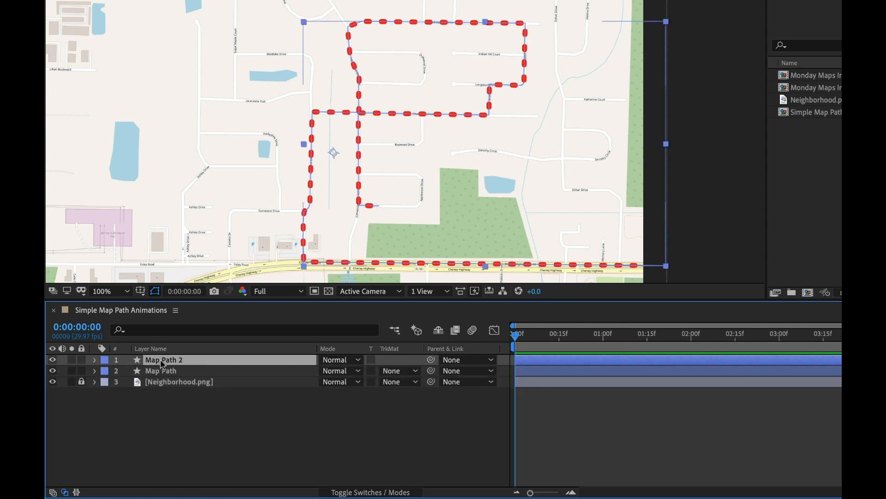
pyautogui.click(52, 371)
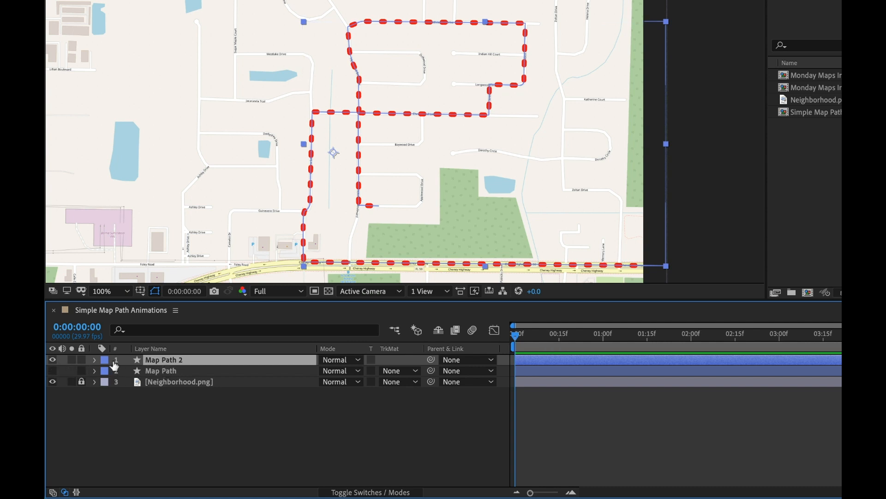
# Add Trim Paths to the contents of the Map Path 2 layer and expand its properties
pyautogui.click(94, 360)
pyautogui.click(106, 371)
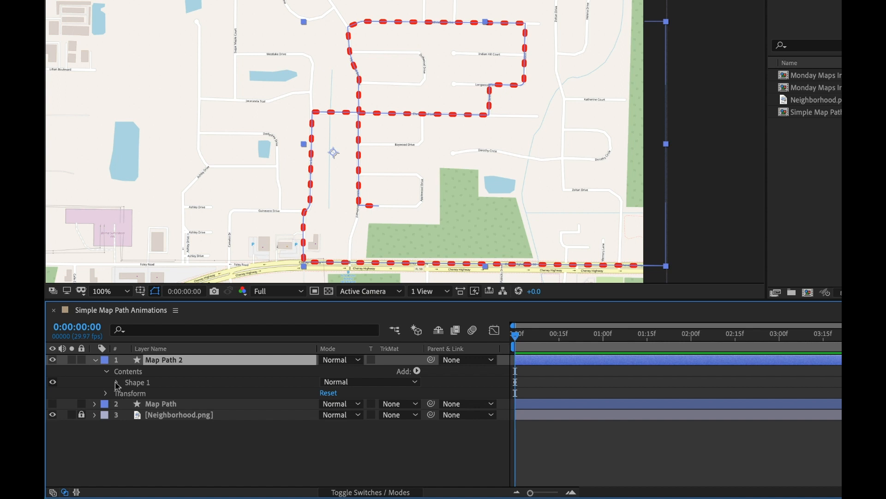
pyautogui.click(118, 382)
pyautogui.click(129, 404)
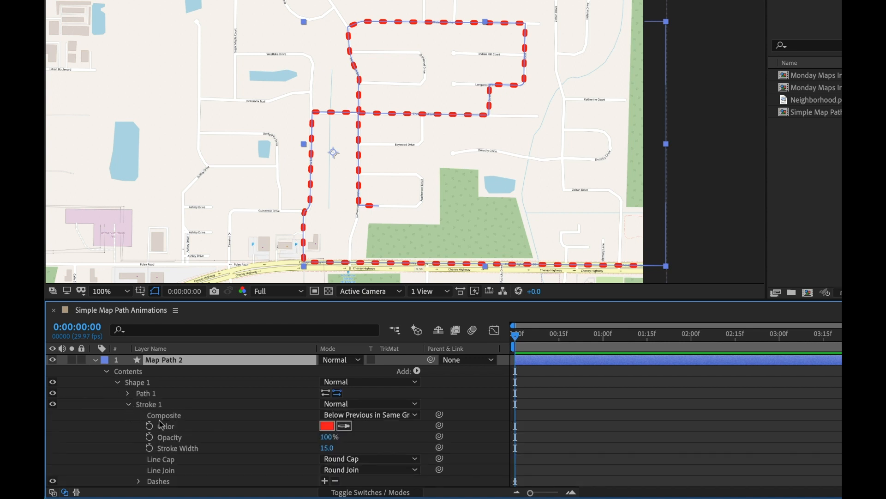
pyautogui.scroll(-1, 157, 422)
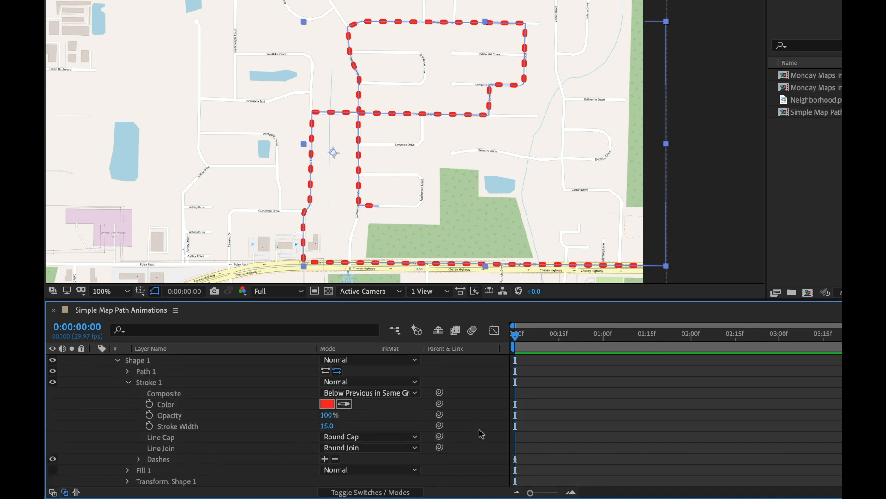
pyautogui.scroll(1, 492, 420)
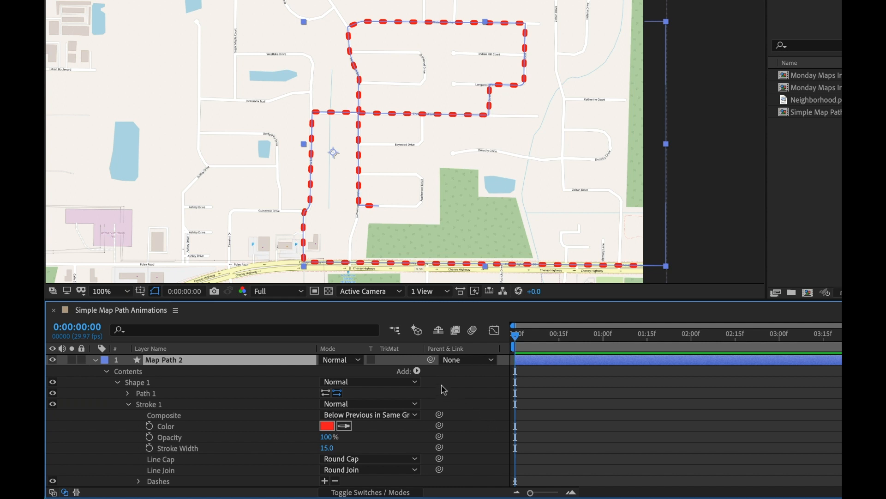
pyautogui.click(417, 371)
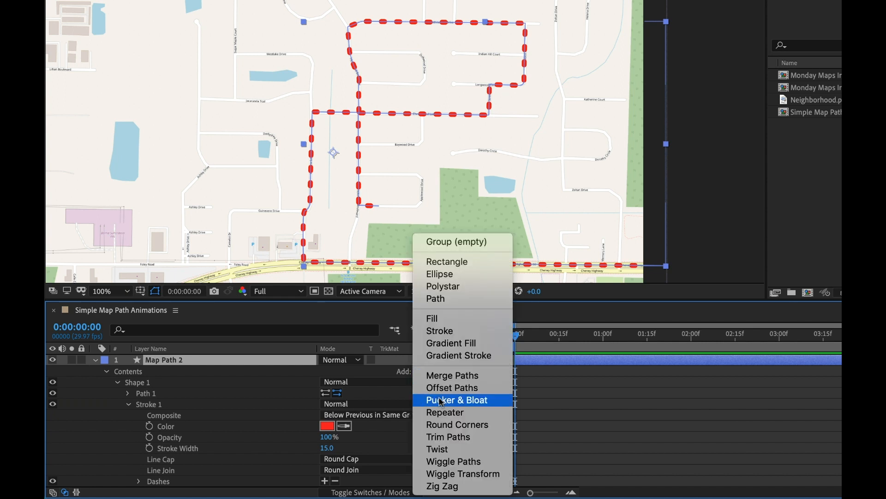
pyautogui.click(460, 437)
pyautogui.scroll(-2, 274, 459)
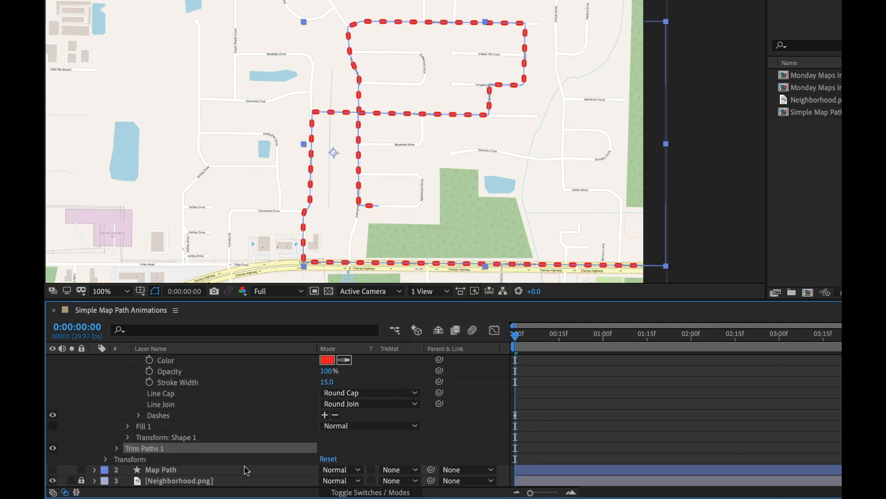
pyautogui.click(117, 448)
pyautogui.scroll(-3, 593, 443)
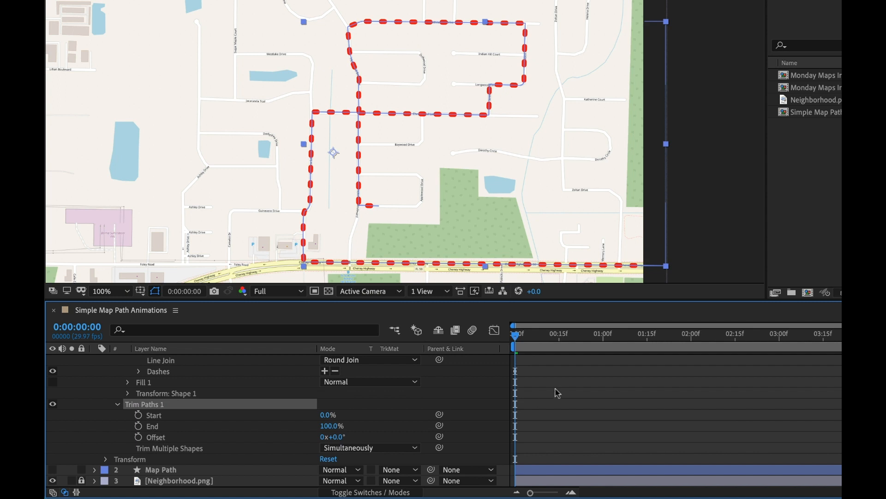
# Try a lower Trim Paths End value at 0:00:01:12 on the dashed route, and undo it
pyautogui.press('space')
pyautogui.moveTo(572, 343); pyautogui.dragTo(639, 341)
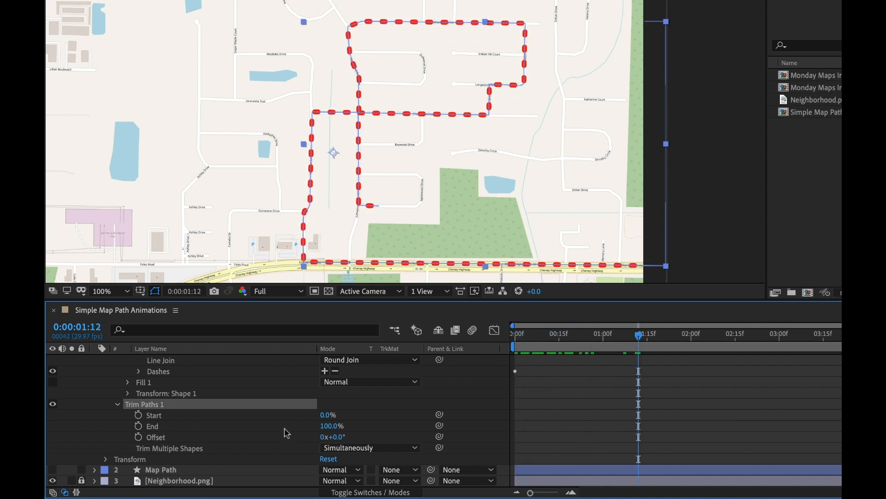
pyautogui.moveTo(330, 426); pyautogui.dragTo(318, 426)
pyautogui.press('super+z')
# Remove the dashes from Stroke 1 of Map Path 2 and lower the Trim Paths End to 90% at 0:00:01:18
pyautogui.scroll(3, 603, 401)
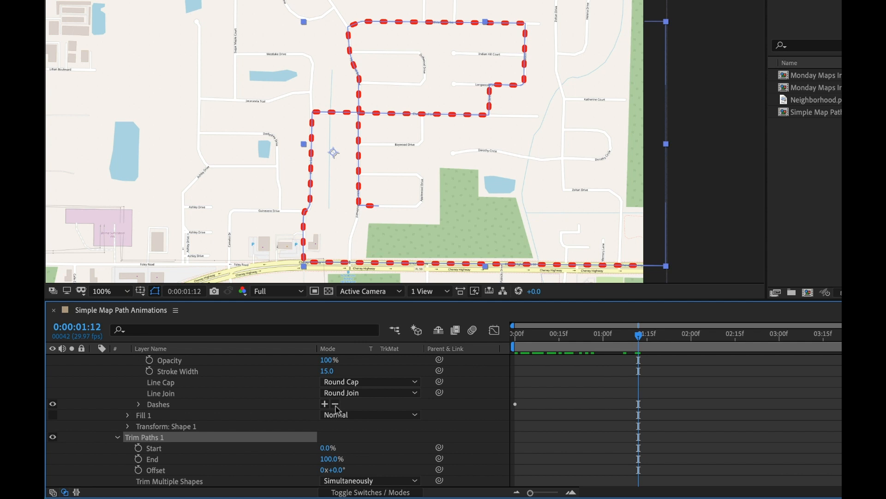
pyautogui.click(335, 405)
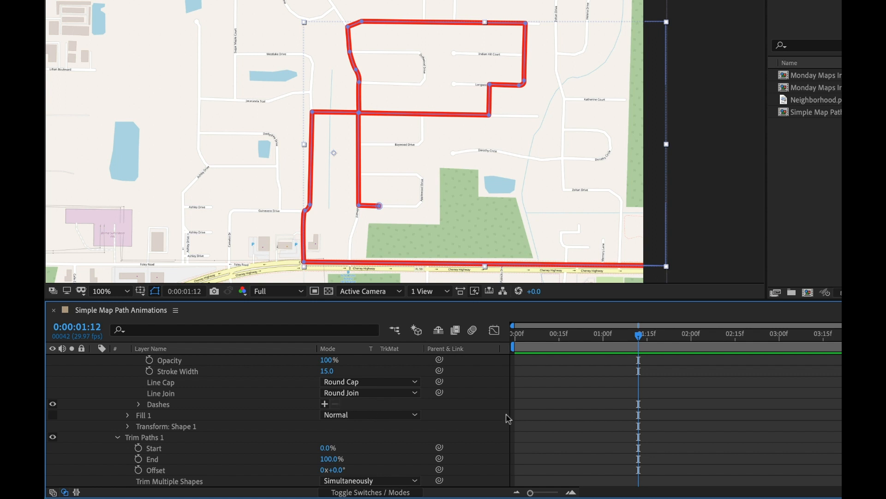
pyautogui.moveTo(602, 331); pyautogui.dragTo(655, 332)
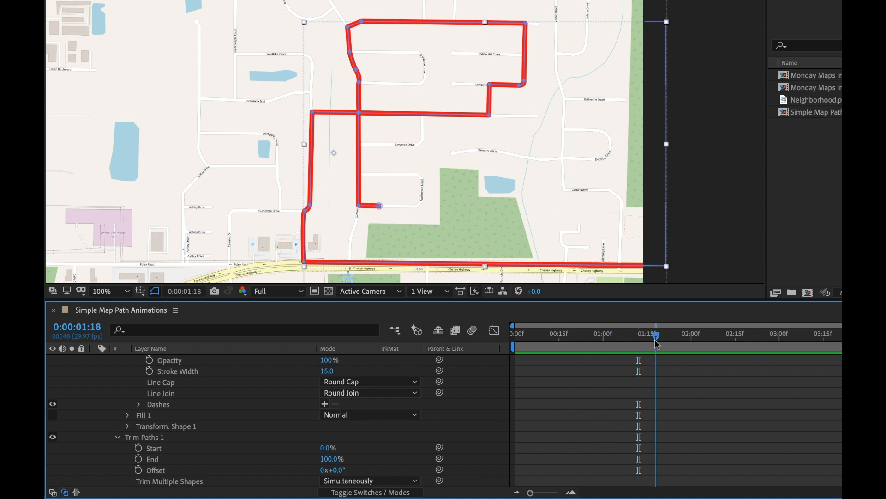
pyautogui.moveTo(327, 459)
pyautogui.mouseDown()
pyautogui.moveTo(291, 457)
pyautogui.moveTo(321, 457)
pyautogui.moveTo(313, 460)
pyautogui.mouseUp()
# Reverse the direction of Path 1 and lower the Trim Paths End to 38%
pyautogui.scroll(3, 553, 407)
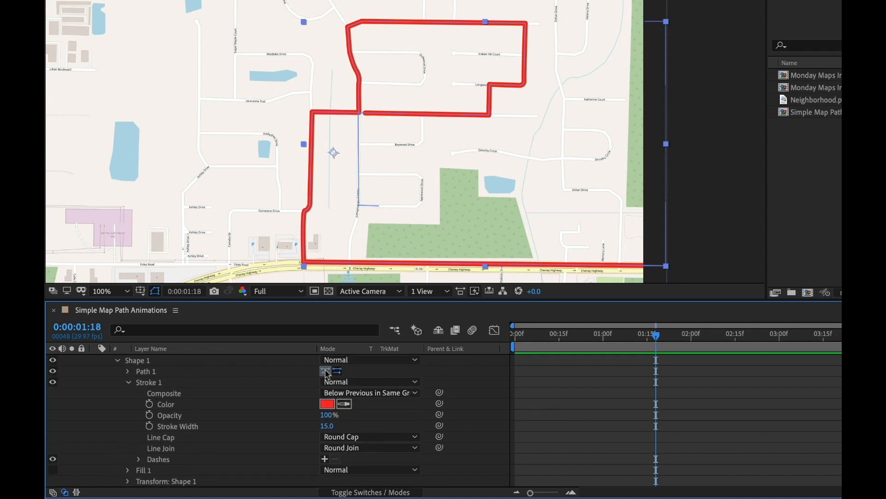
pyautogui.click(325, 371)
pyautogui.scroll(-2, 614, 406)
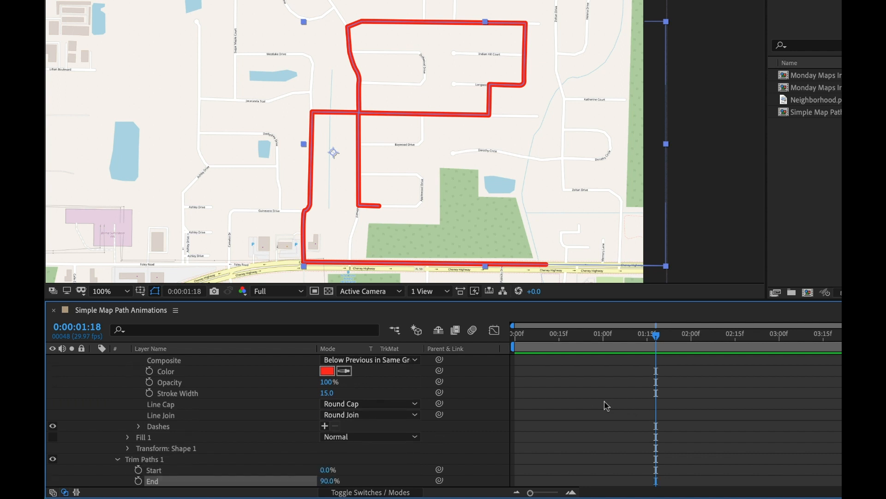
pyautogui.scroll(-3, 371, 458)
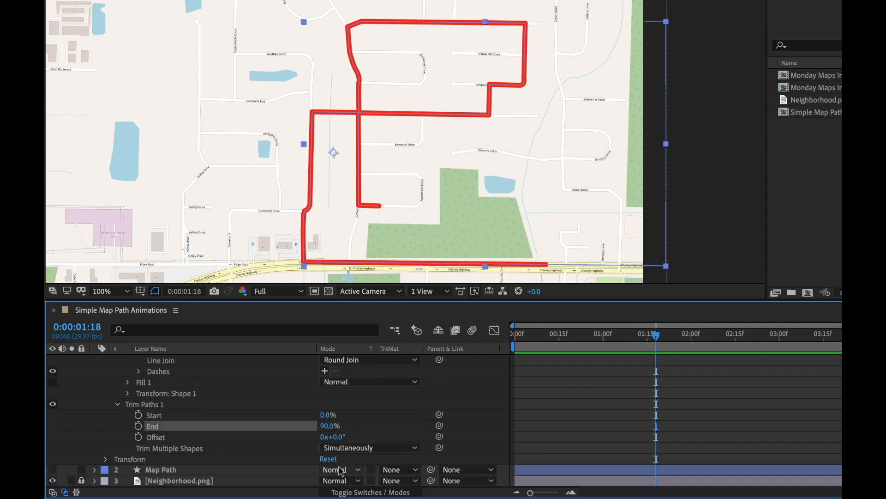
pyautogui.moveTo(331, 430); pyautogui.dragTo(297, 427)
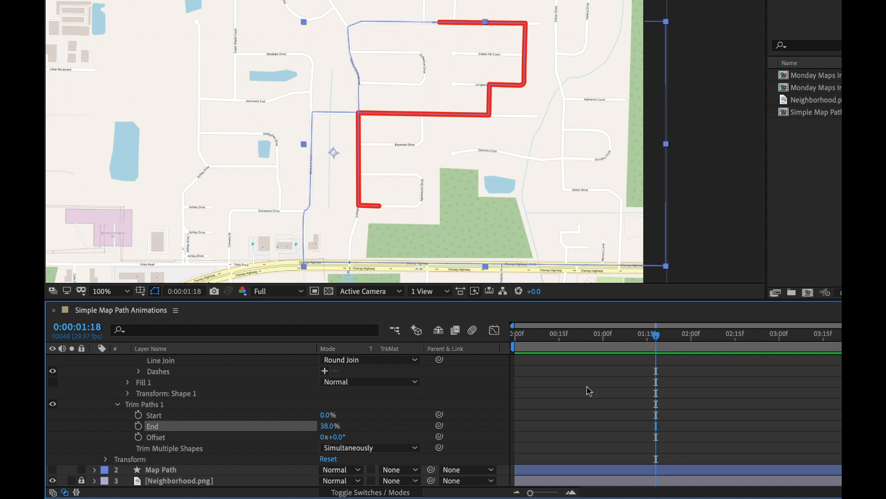
# Keyframe the Trim Paths End at 100% and move that keyframe to 0:00:03:00
pyautogui.click(138, 425)
pyautogui.click(328, 426)
pyautogui.write('10')
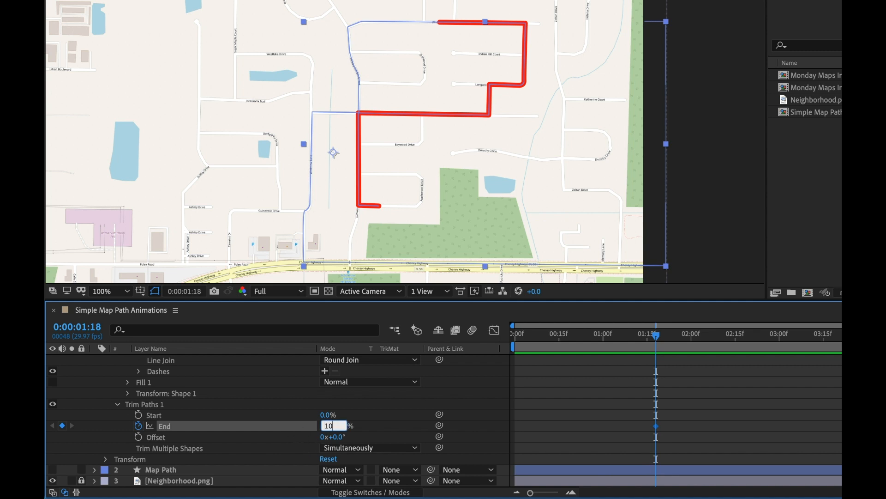
pyautogui.write('0')
pyautogui.press('Return')
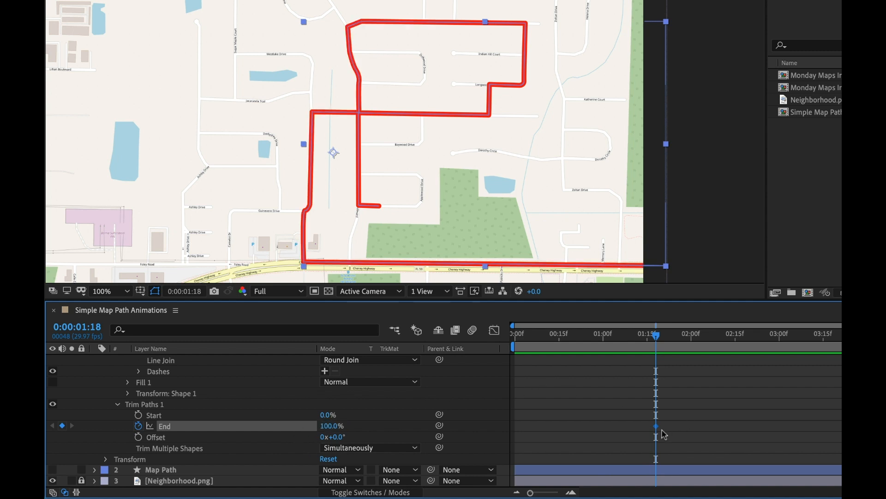
pyautogui.moveTo(656, 425); pyautogui.dragTo(774, 425)
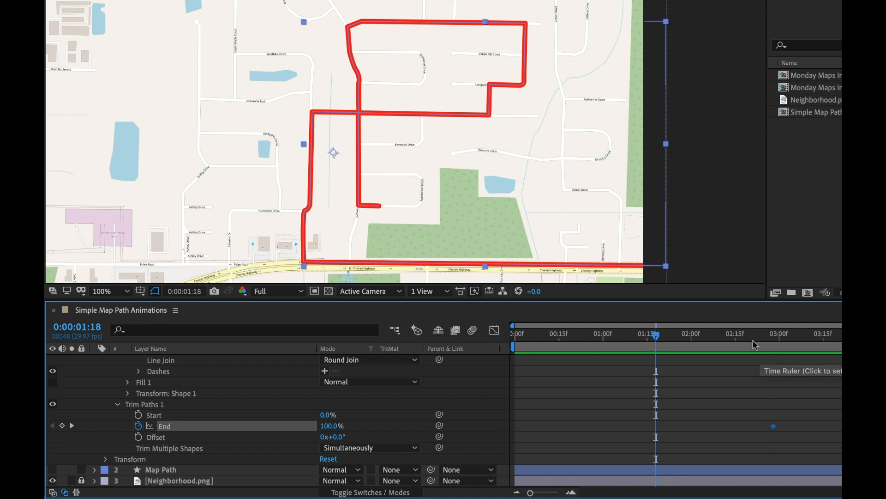
pyautogui.moveTo(728, 340); pyautogui.dragTo(779, 340)
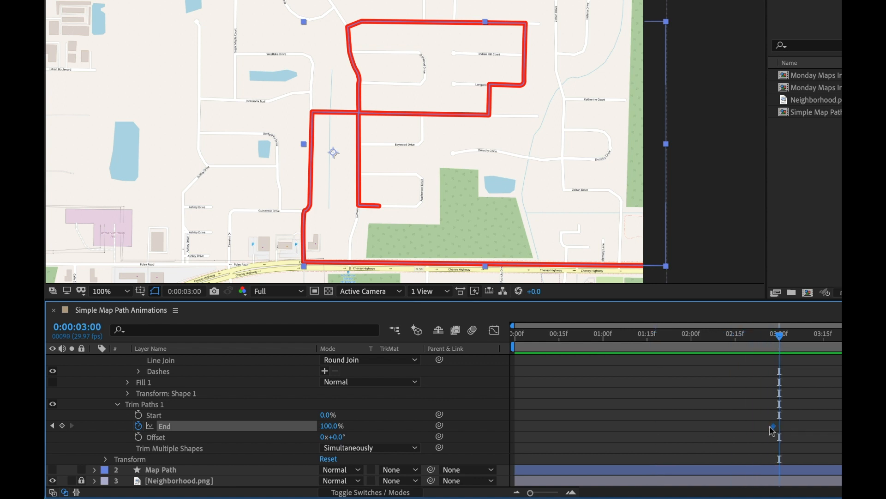
# Keyframe the Trim Paths End at 0% on the first frame and play the route drawing on
pyautogui.press('Home')
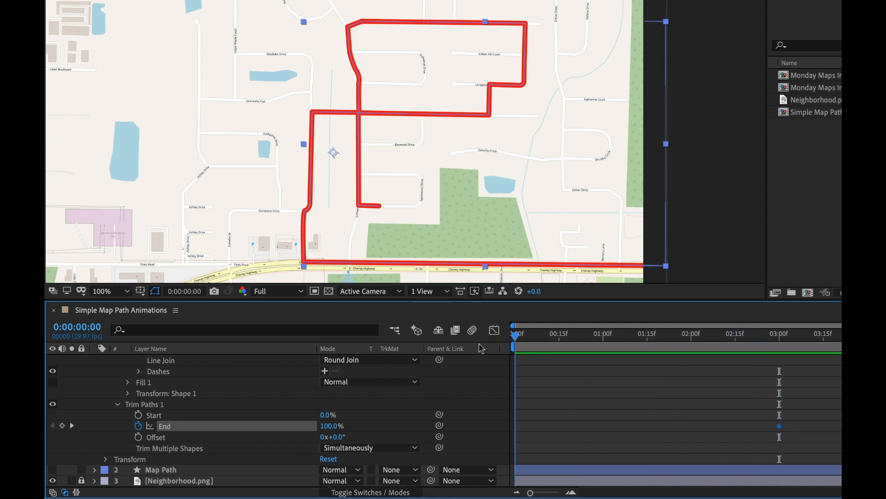
pyautogui.click(330, 424)
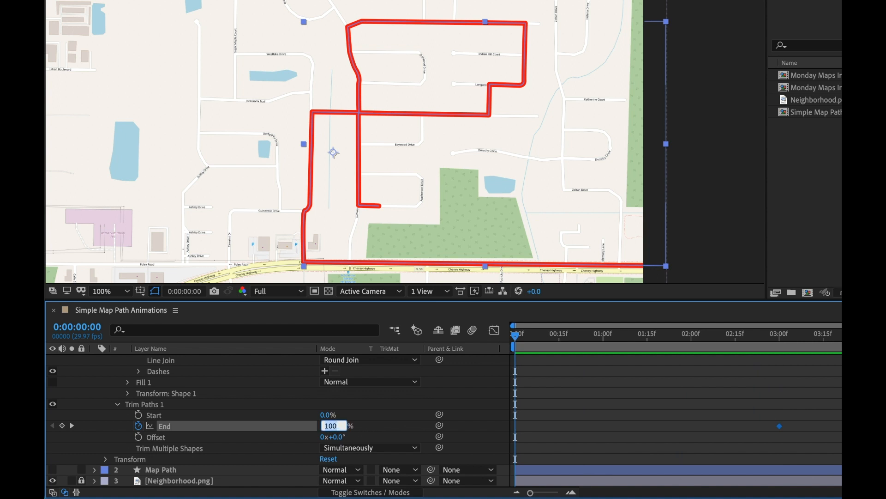
pyautogui.write('0')
pyautogui.press('Return')
pyautogui.click(562, 412)
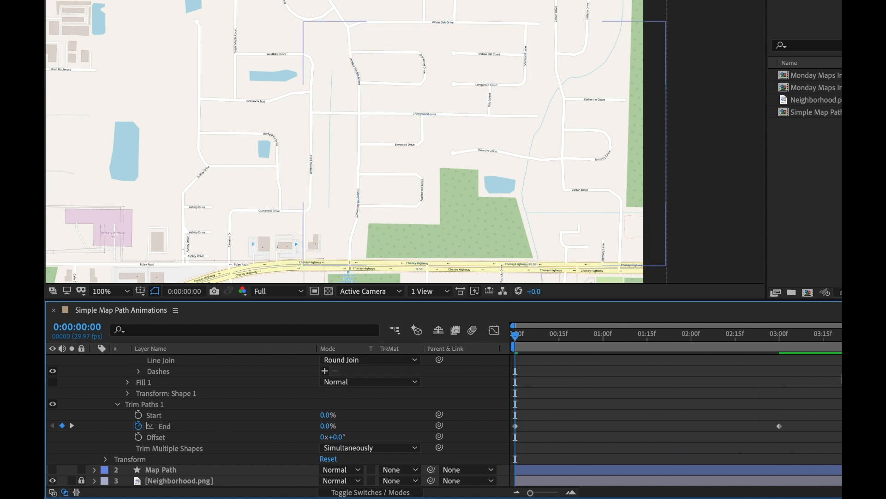
pyautogui.press('space')
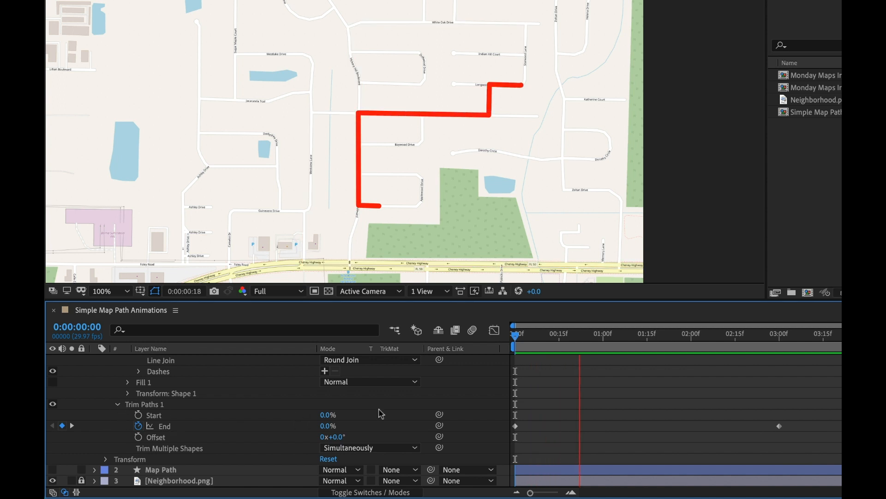
pyautogui.press('space')
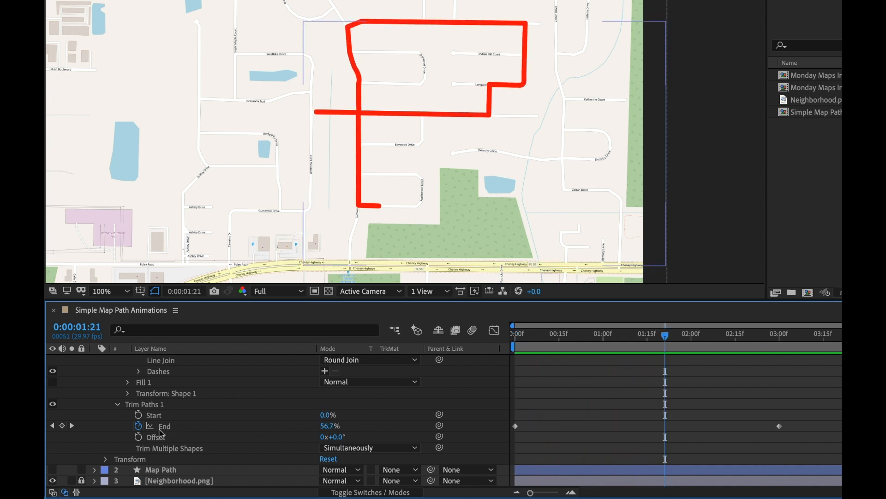
# Try keyframing the Trim Paths Start at 0% at 0:00:01:21 and at 100% further along the timeline, and preview the route
pyautogui.click(139, 415)
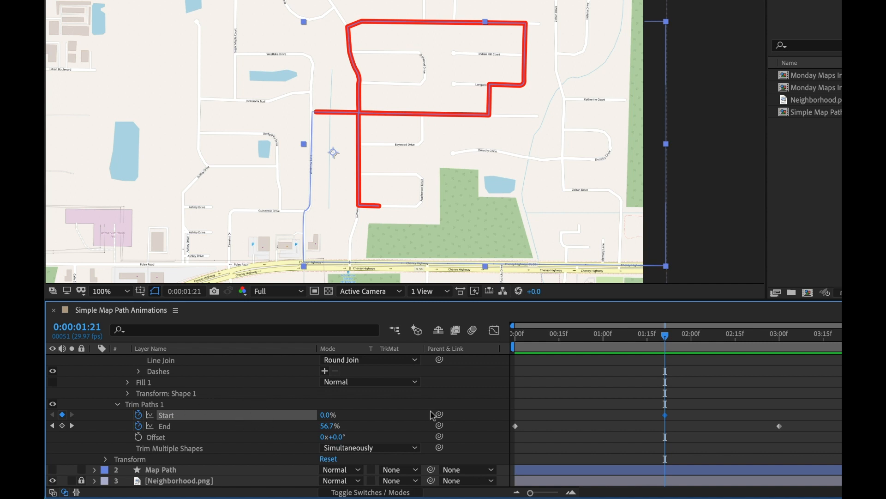
pyautogui.press('space')
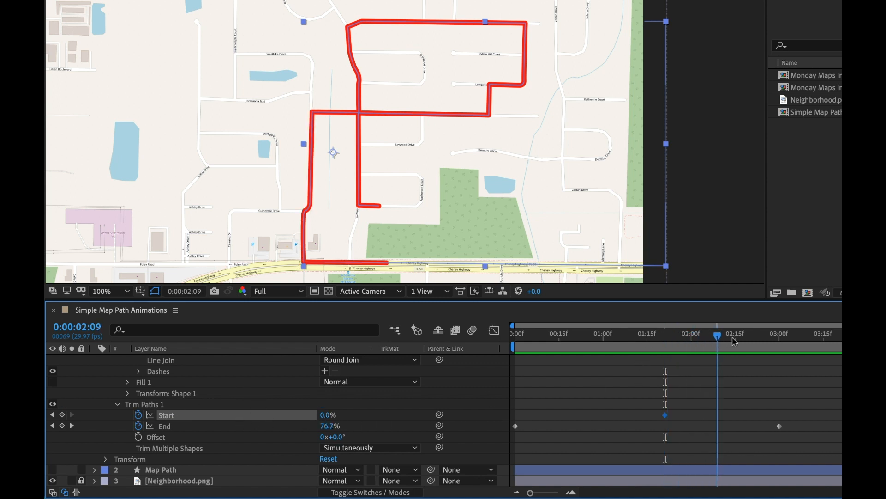
pyautogui.moveTo(327, 415)
pyautogui.mouseDown()
pyautogui.moveTo(351, 415)
pyautogui.moveTo(329, 414)
pyautogui.mouseUp()
pyautogui.click(329, 414)
pyautogui.write('100')
pyautogui.press('Return')
pyautogui.moveTo(695, 331); pyautogui.dragTo(504, 356)
pyautogui.click(688, 377)
pyautogui.press('space')
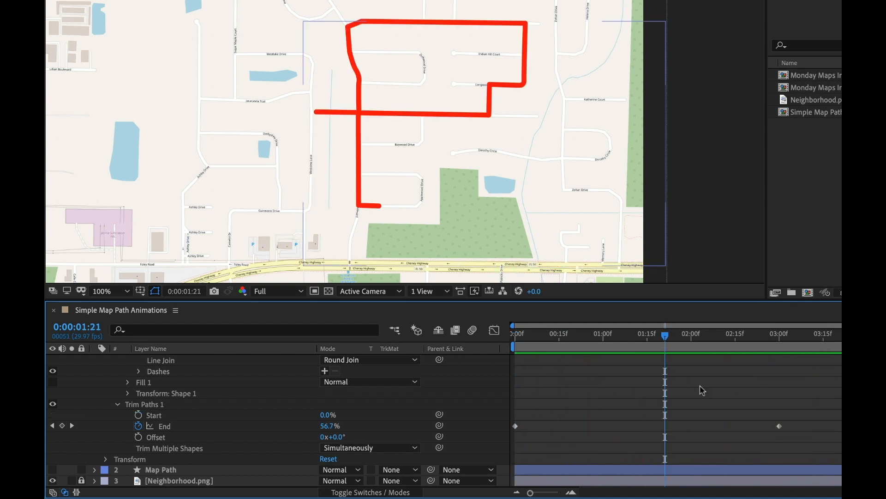
# Add a dash and a gap to Stroke 1, with the Gap at 40 and the Dash at 14
pyautogui.click(324, 370)
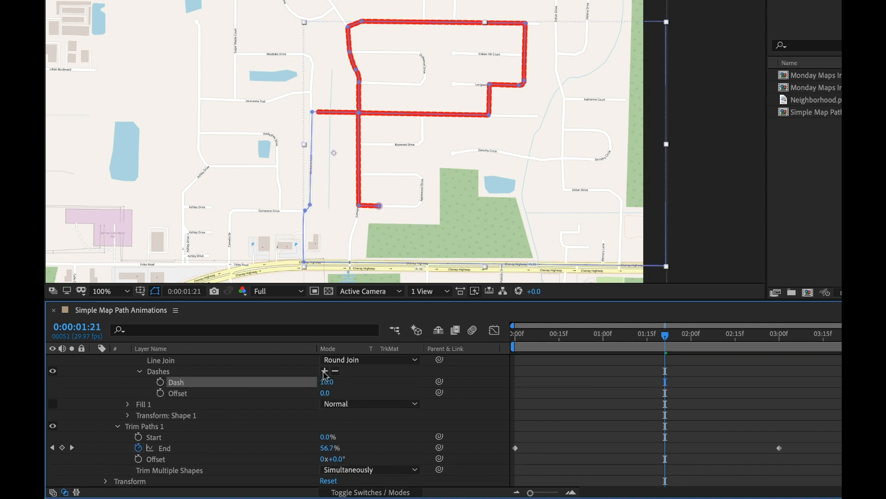
pyautogui.click(325, 370)
pyautogui.moveTo(327, 393); pyautogui.dragTo(345, 392)
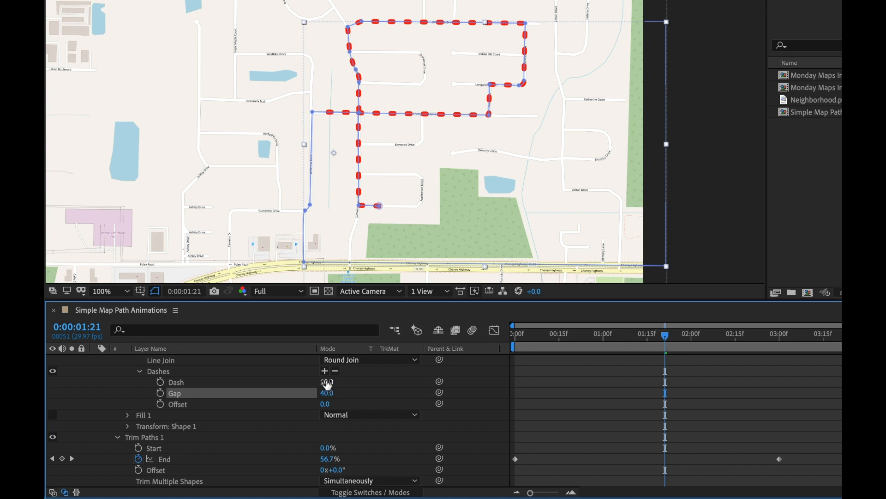
pyautogui.click(327, 382)
pyautogui.click(695, 395)
# Keyframe the dash Offset of Map Path 2 at 0 on the first frame and at 500 at 0:00:05:00
pyautogui.moveTo(671, 336)
pyautogui.mouseDown()
pyautogui.moveTo(619, 346)
pyautogui.moveTo(623, 356)
pyautogui.moveTo(508, 356)
pyautogui.moveTo(795, 337)
pyautogui.moveTo(840, 344)
pyautogui.moveTo(827, 358)
pyautogui.mouseUp()
pyautogui.click(160, 404)
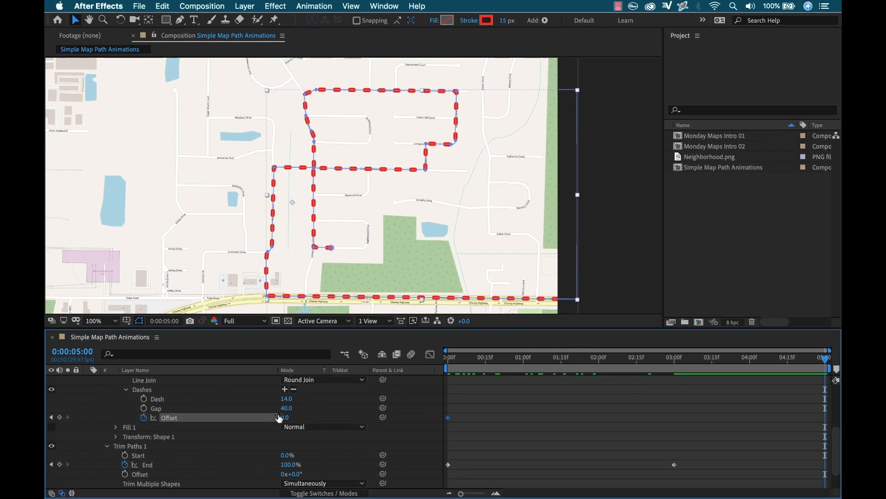
pyautogui.click(285, 417)
pyautogui.write('5')
pyautogui.press('Return')
# Play the trimmed, dashed route from the first frame to check the direction in which the dashes travel
pyautogui.press('Home')
pyautogui.click(576, 400)
pyautogui.press('space')
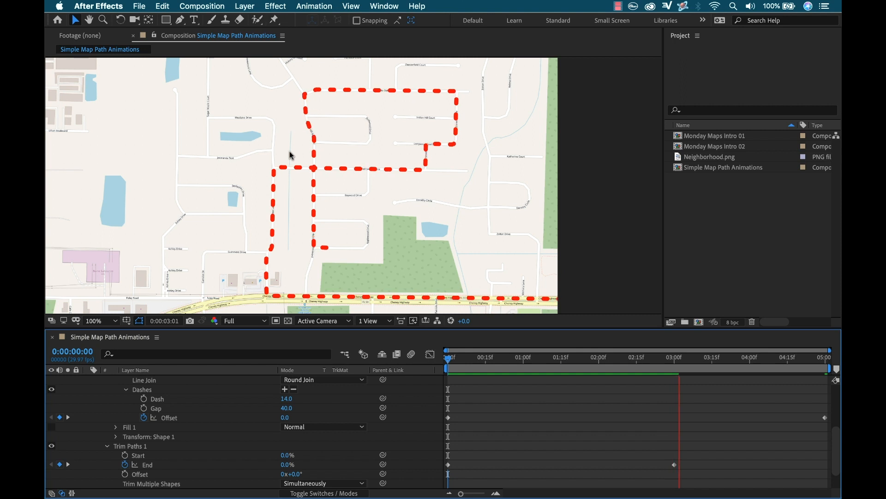
pyautogui.press('space')
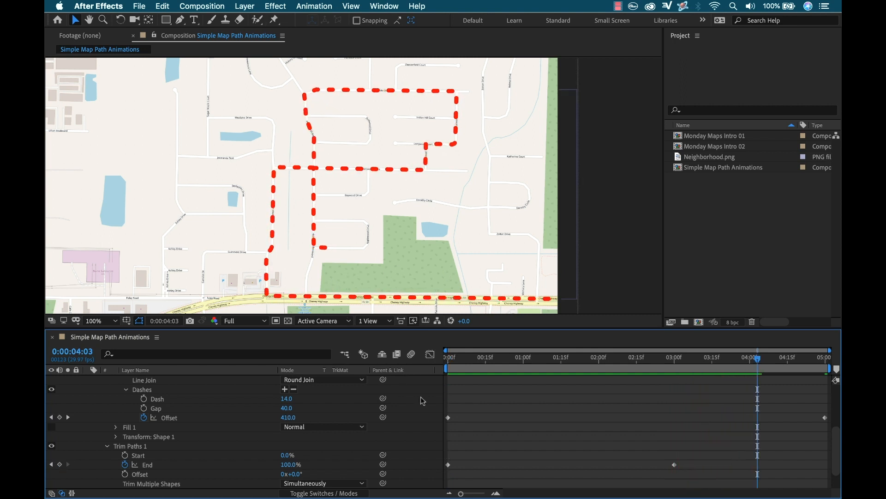
# Set the dash Offset keyframe at 0:00:05:00 to -500 and play the animation from the first frame
pyautogui.moveTo(775, 359); pyautogui.dragTo(825, 361)
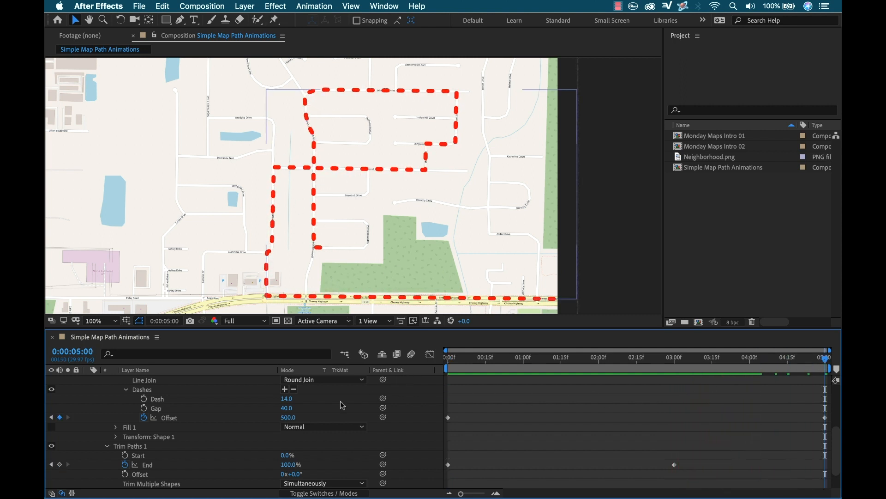
pyautogui.click(287, 417)
pyautogui.write('-')
pyautogui.press('Return')
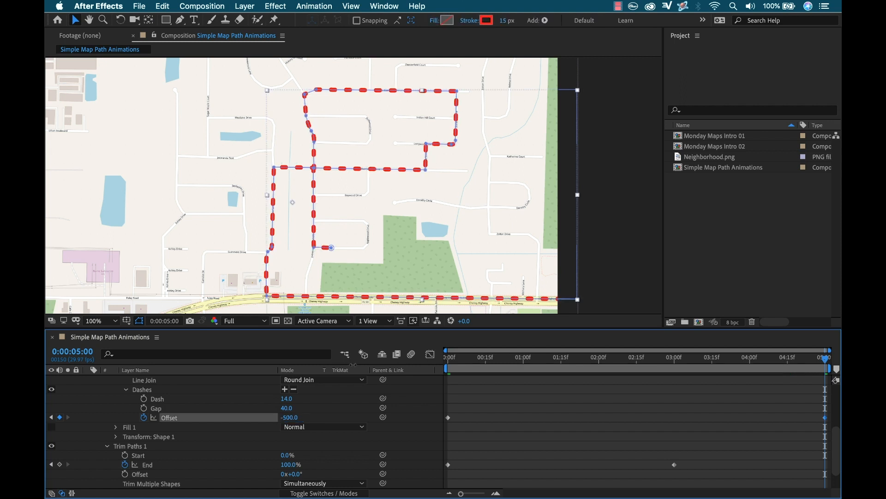
pyautogui.press('Home')
pyautogui.press('space')
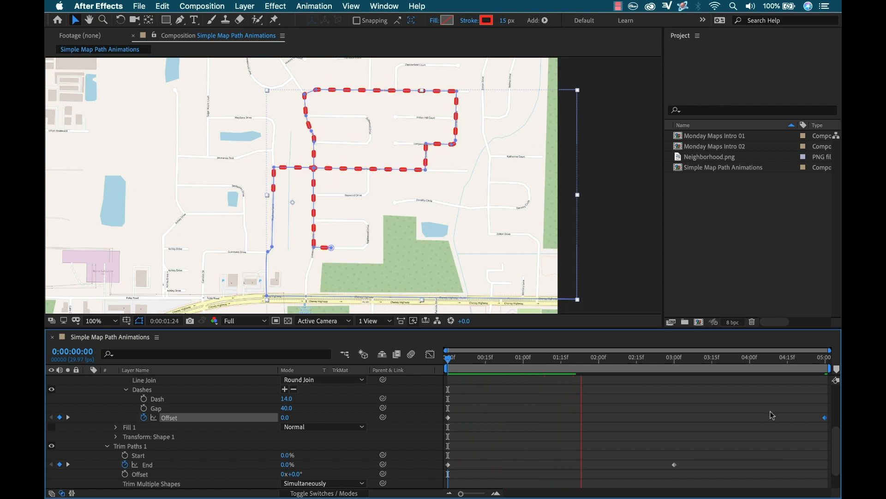
# With no layer selected, choose the Ellipse tool and set its fill type to a solid color
pyautogui.click(744, 415)
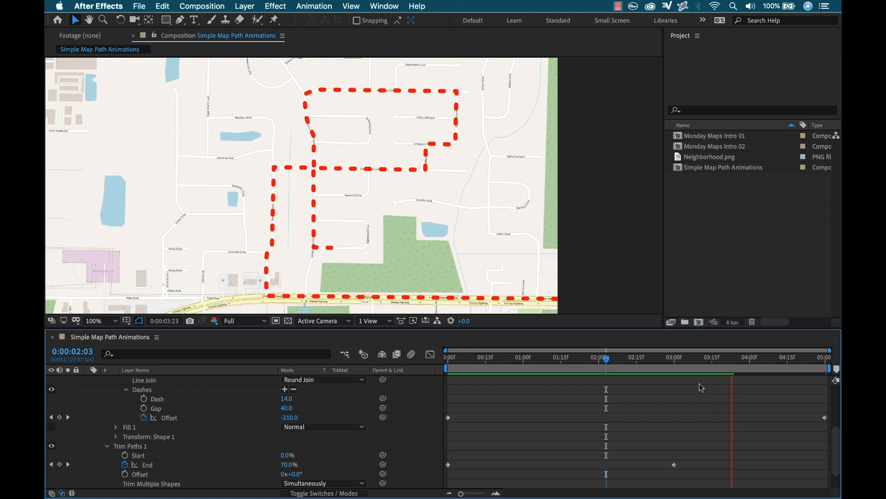
pyautogui.moveTo(166, 20); pyautogui.dragTo(206, 45)
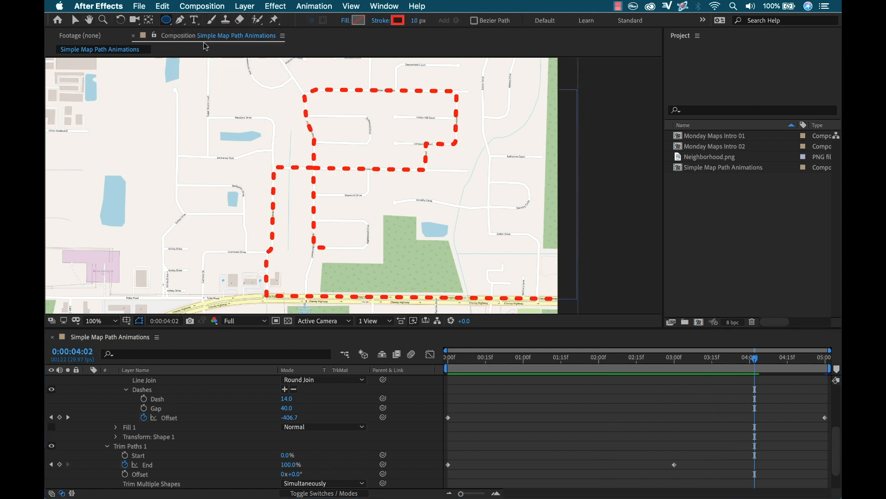
pyautogui.click(345, 21)
pyautogui.click(188, 111)
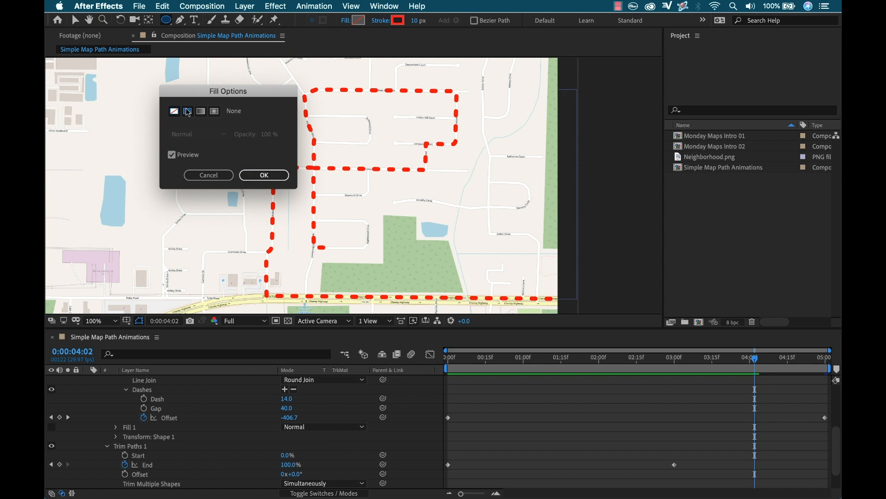
pyautogui.click(264, 175)
# Set the new shape's fill color to F2151F by sampling the red of the stroke swatch
pyautogui.click(383, 23)
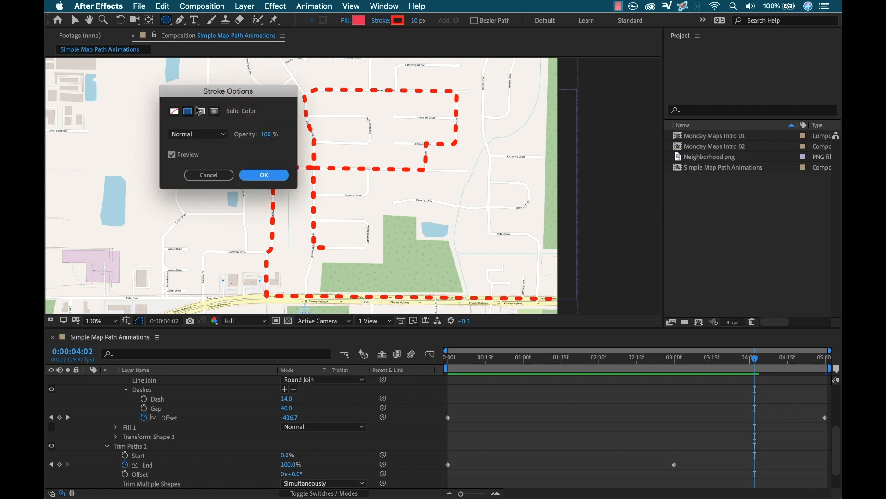
pyautogui.click(216, 175)
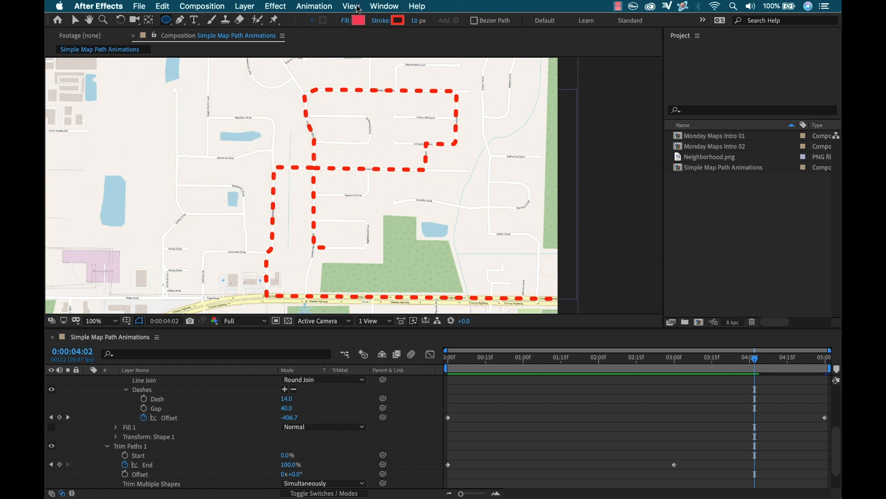
pyautogui.click(359, 23)
pyautogui.click(755, 276)
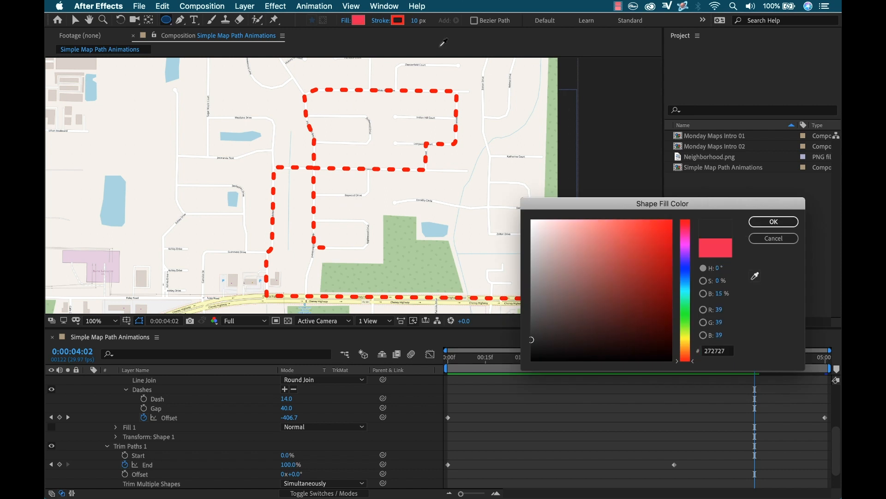
pyautogui.click(408, 19)
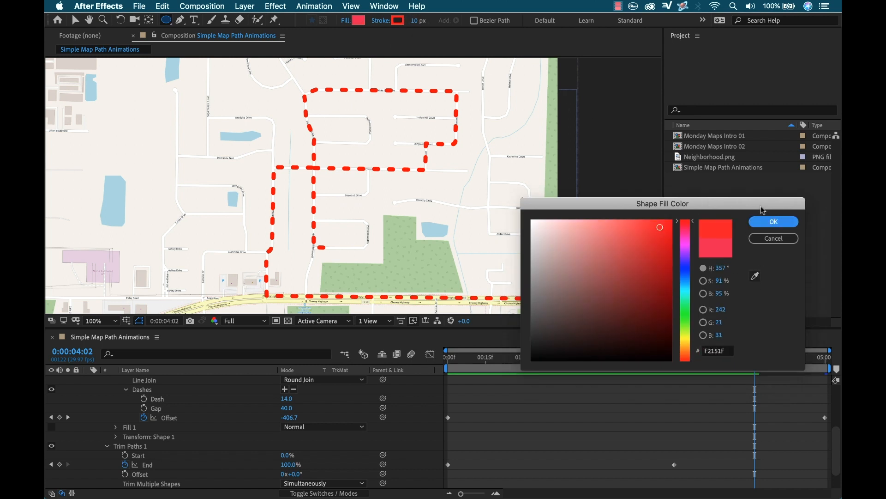
pyautogui.click(774, 222)
# Set the stroke to None and draw a small filled circle over the route's end point beside Applewood Drive
pyautogui.click(381, 23)
pyautogui.click(175, 114)
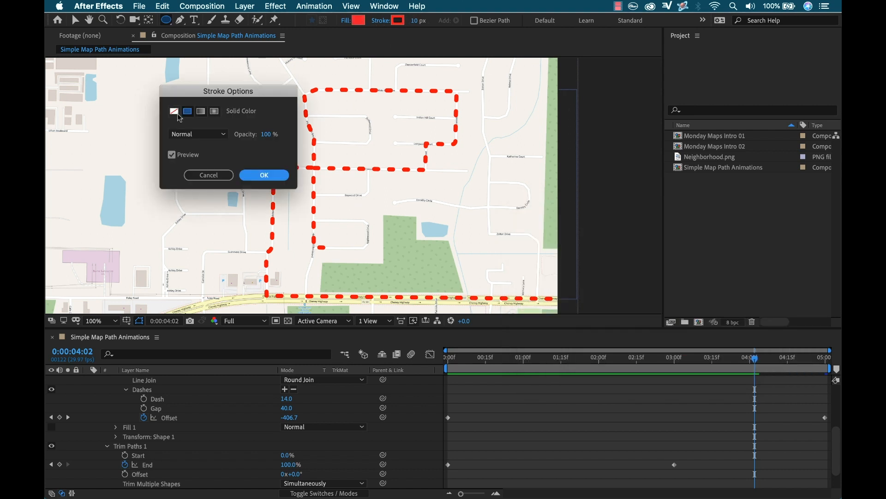
pyautogui.click(261, 174)
pyautogui.scroll(3, 323, 253)
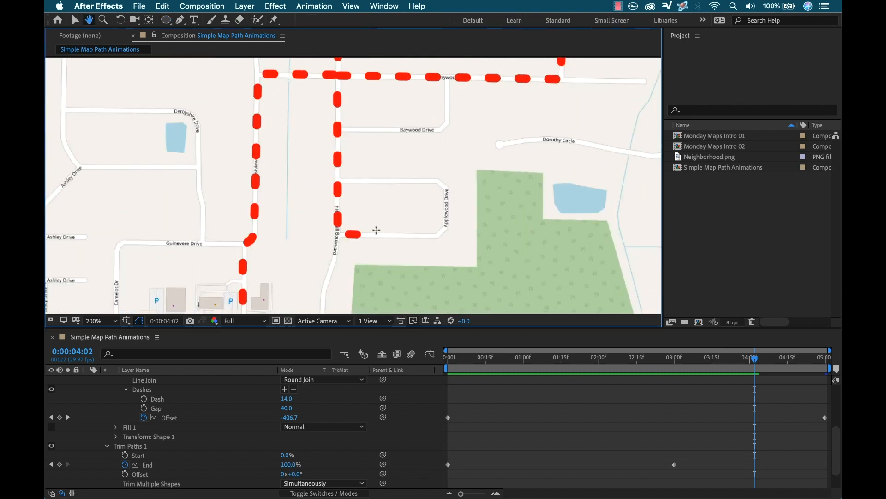
pyautogui.moveTo(373, 226)
pyautogui.mouseDown()
pyautogui.moveTo(351, 249)
pyautogui.moveTo(348, 240)
pyautogui.mouseUp()
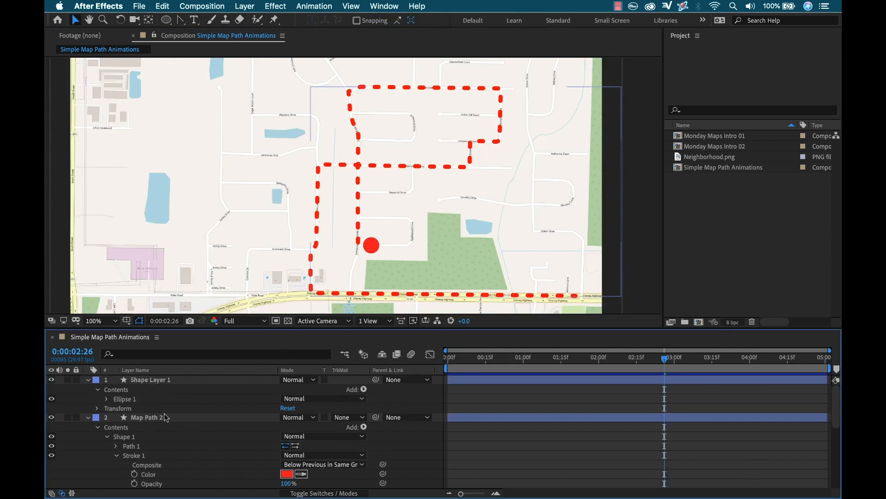
# Select the Map Path 2 layer and pick individual corner vertices of its route
pyautogui.click(145, 419)
pyautogui.scroll(-1, 166, 414)
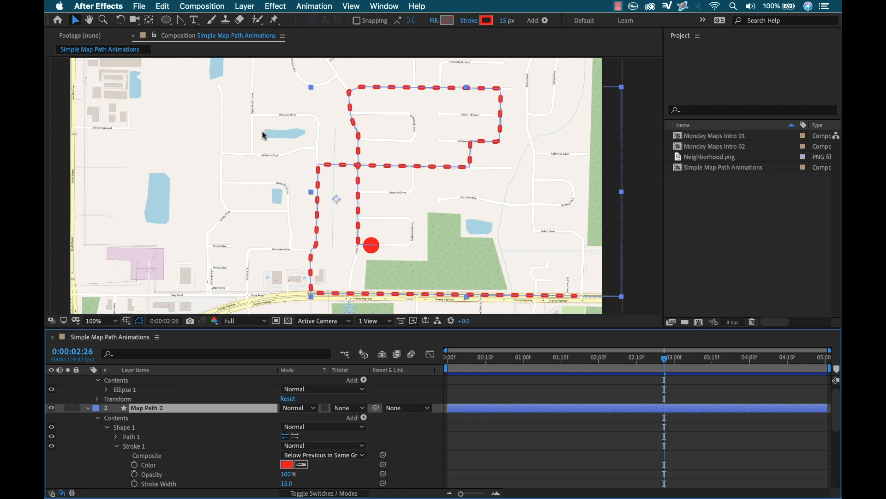
pyautogui.click(437, 169)
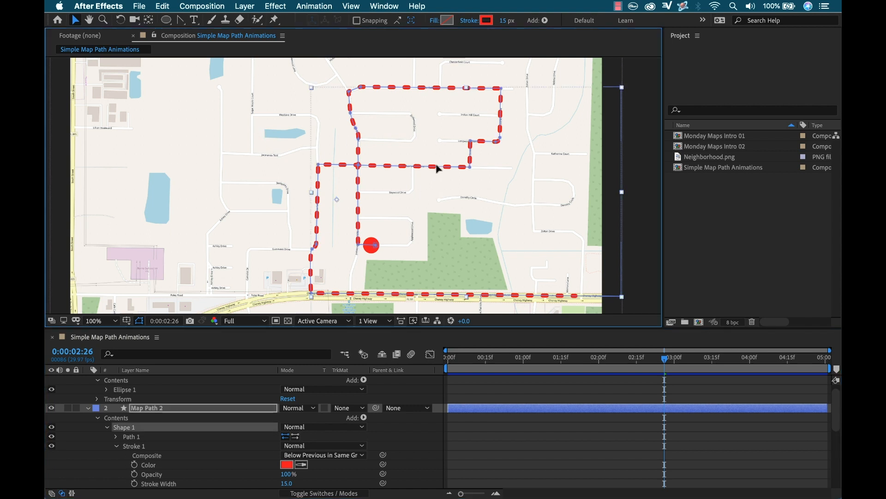
pyautogui.click(469, 169)
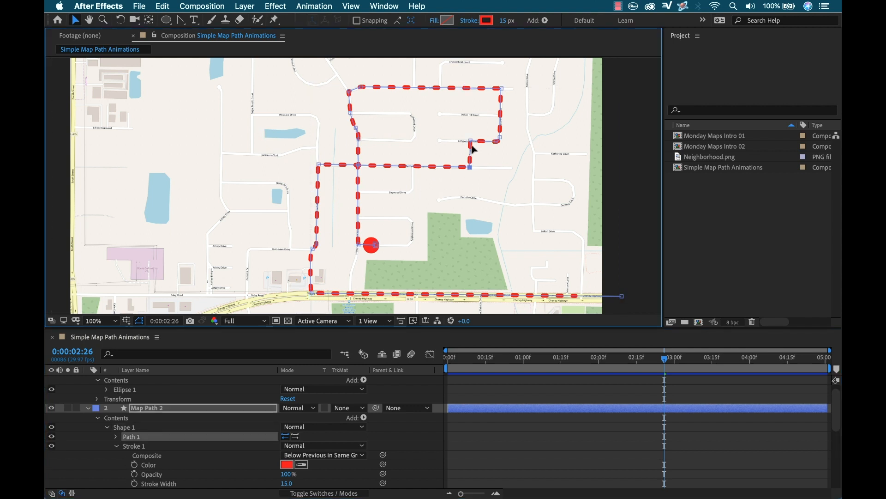
pyautogui.click(500, 136)
# Bring up the free-transform box around all vertices of the Map Path 2 route and dismiss it
pyautogui.moveTo(454, 129); pyautogui.dragTo(518, 189)
pyautogui.doubleClick(431, 168)
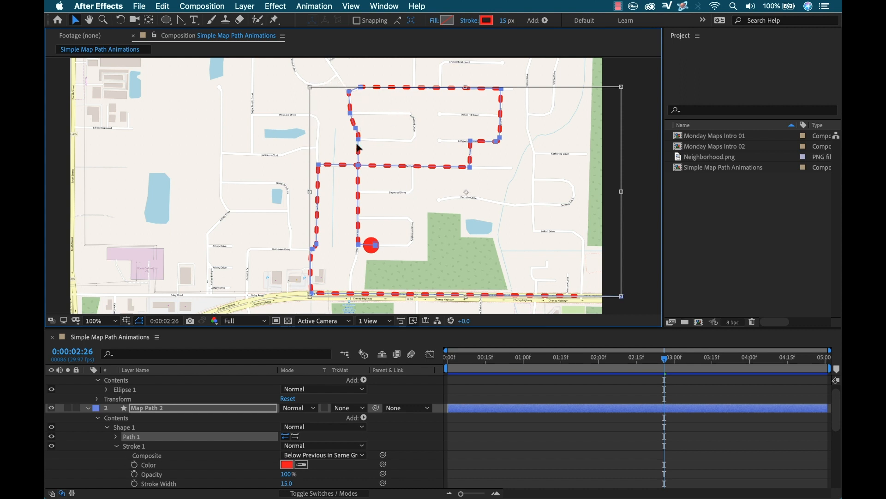
pyautogui.doubleClick(407, 165)
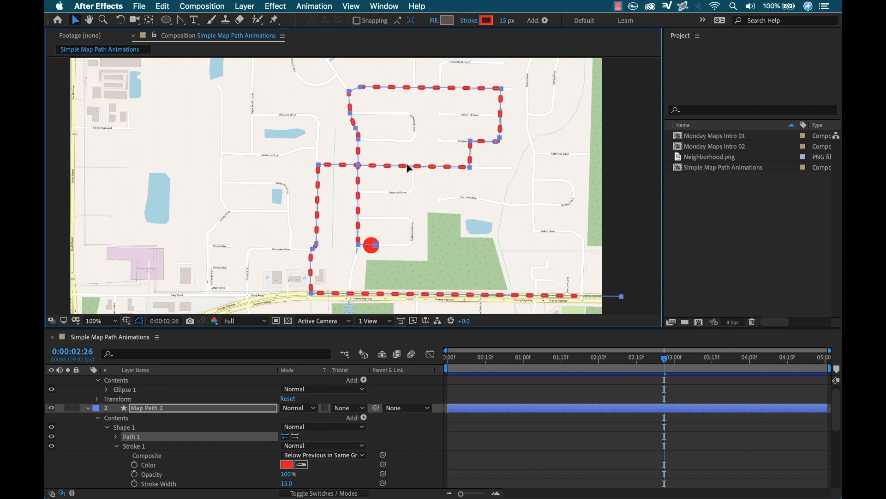
# Try bending the rounded corner near Longwood Court with its vertex's curve handle, and undo the change
pyautogui.click(469, 166)
pyautogui.scroll(3, 471, 145)
pyautogui.press('h')
pyautogui.moveTo(613, 125); pyautogui.dragTo(400, 231)
pyautogui.press('v')
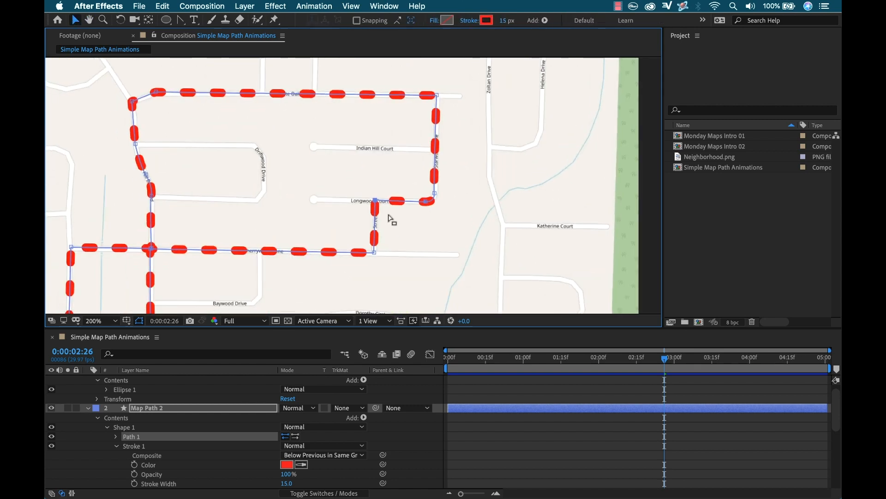
pyautogui.click(435, 193)
pyautogui.moveTo(438, 188)
pyautogui.mouseDown()
pyautogui.moveTo(423, 186)
pyautogui.moveTo(447, 183)
pyautogui.moveTo(429, 180)
pyautogui.mouseUp()
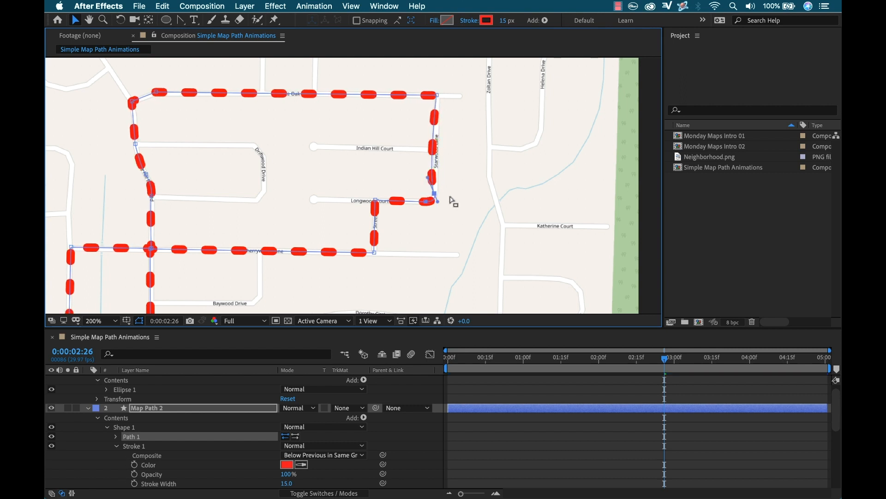
pyautogui.press('super+z')
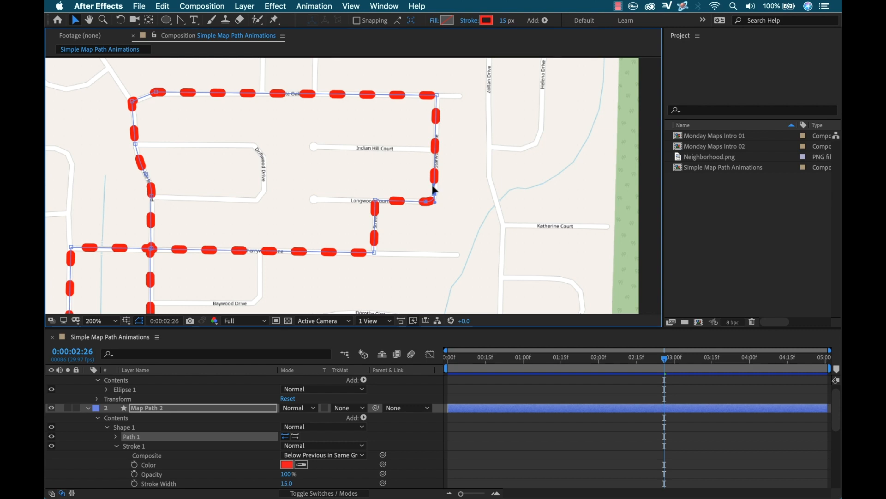
# Use the Convert Vertex tool to turn the route's corner at Longwood Court and Mila Street into a curved point
pyautogui.click(376, 200)
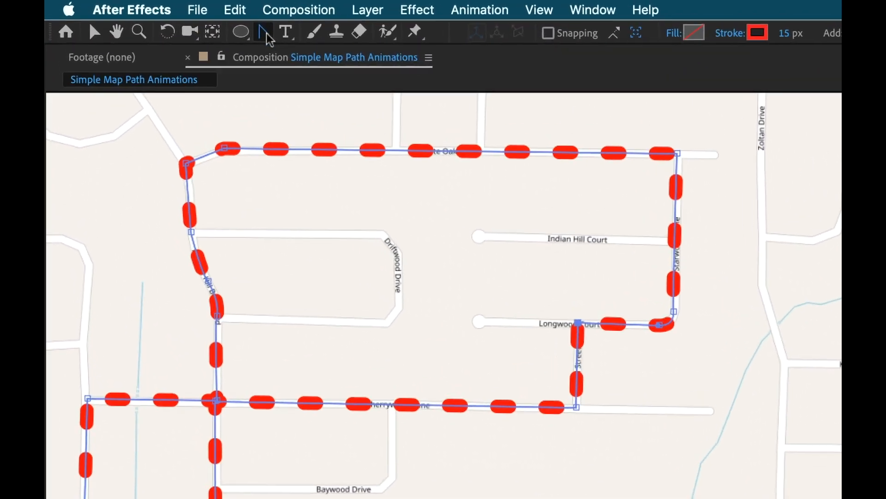
pyautogui.click(181, 19)
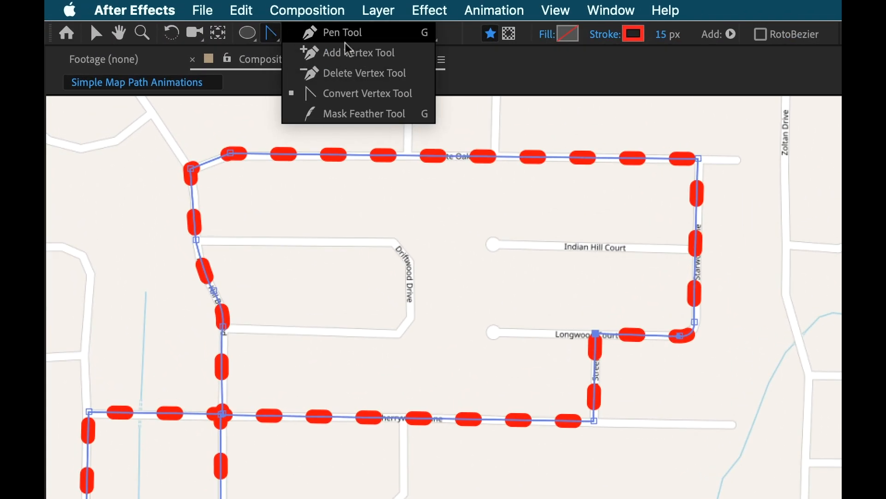
pyautogui.click(382, 100)
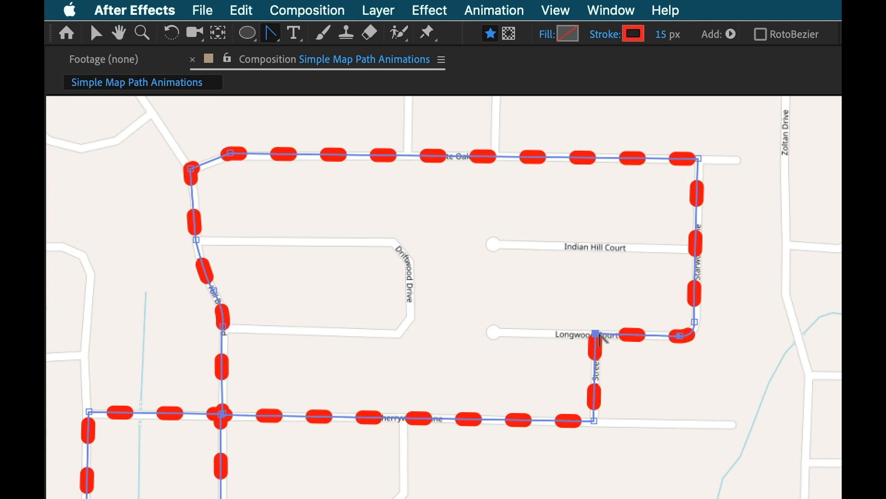
pyautogui.click(598, 334)
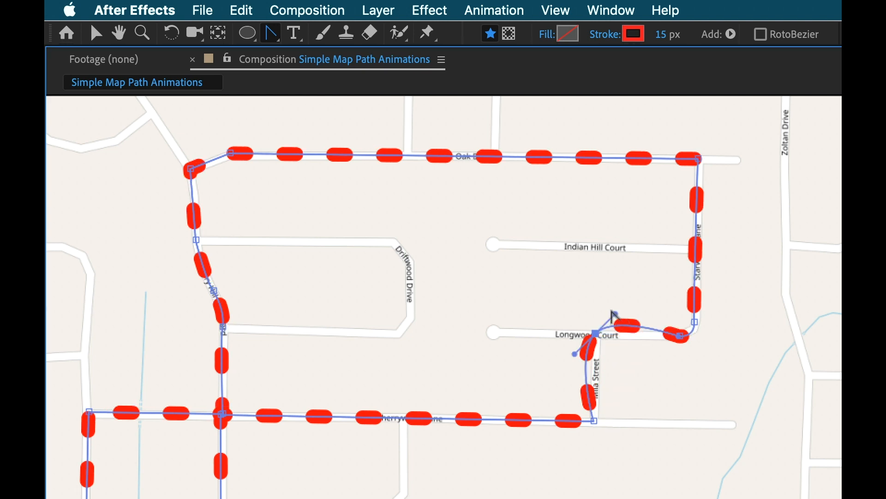
# Try swinging the curve handles of the Longwood Court and Mila Street corner, and undo the corner's conversion
pyautogui.press('v')
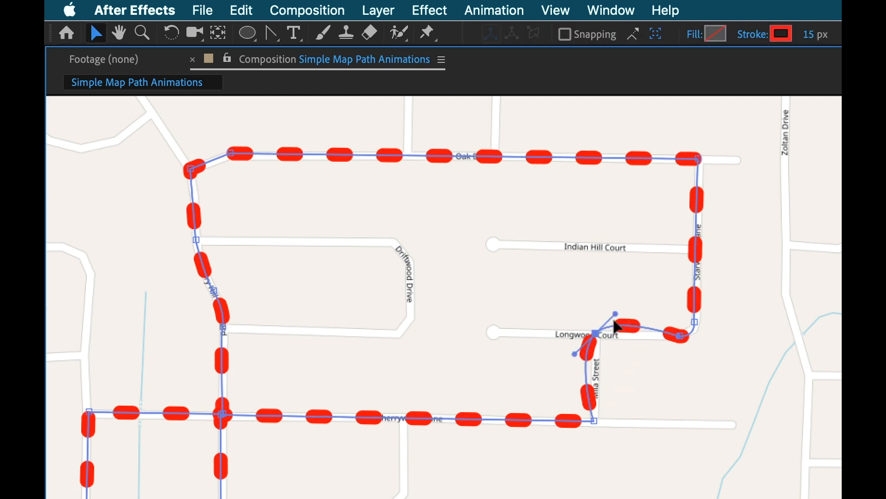
pyautogui.moveTo(616, 314); pyautogui.dragTo(596, 293)
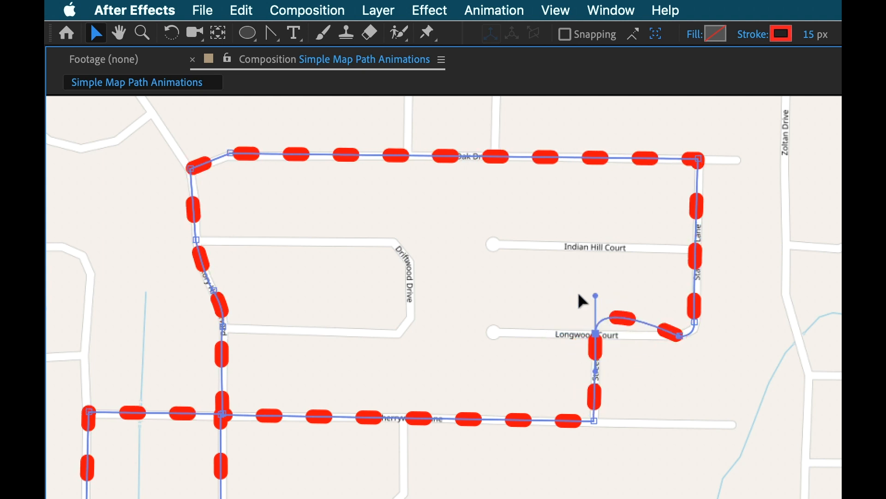
pyautogui.moveTo(648, 302); pyautogui.dragTo(616, 312)
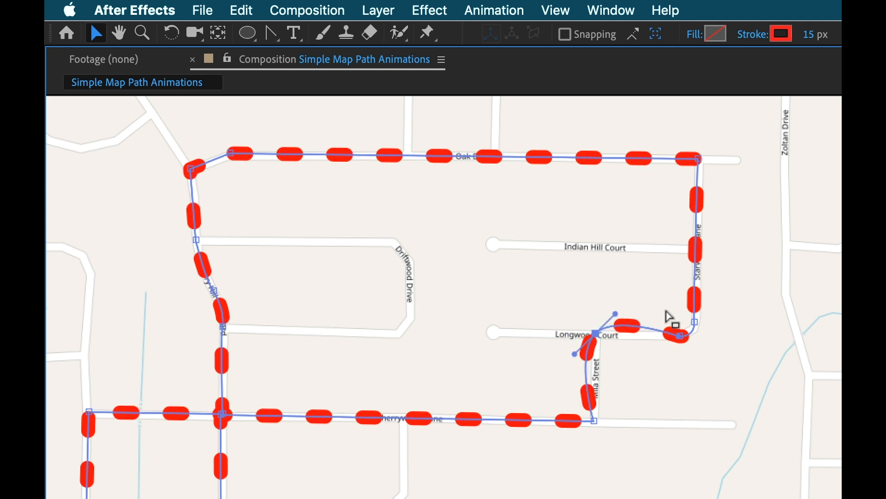
pyautogui.press('super+z')
pyautogui.press(',')
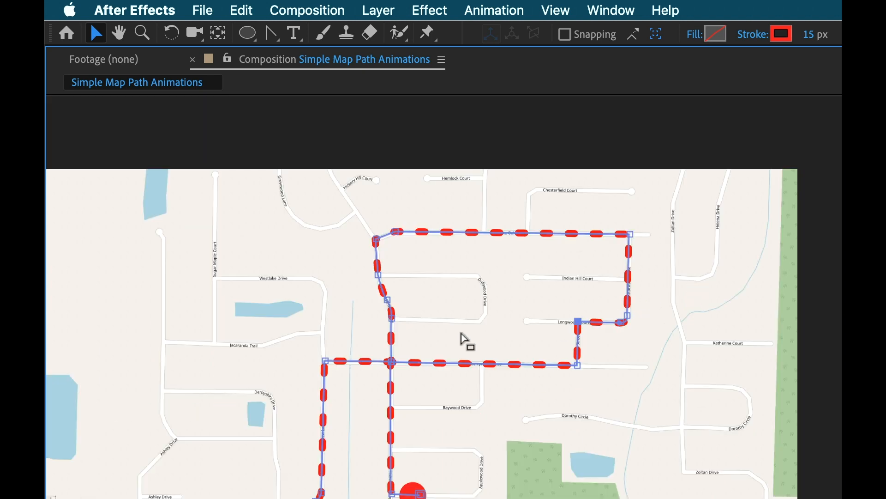
pyautogui.press('h')
pyautogui.moveTo(429, 350); pyautogui.dragTo(585, 274)
pyautogui.press('v')
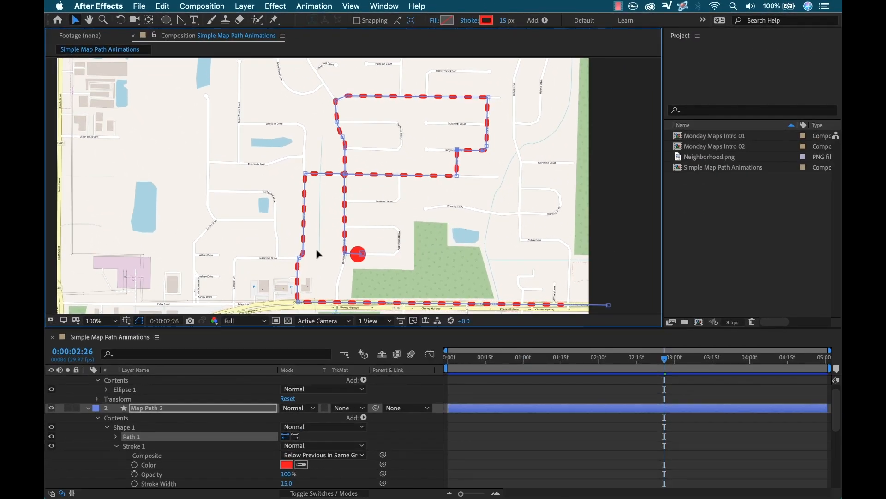